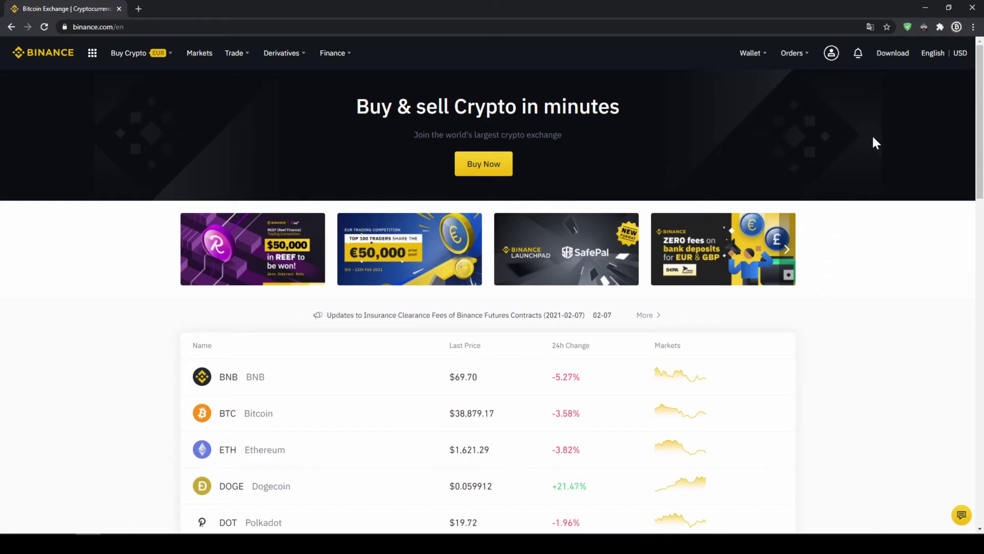
# Open the account's identification page and check the identity verification status under personal details
pyautogui.moveTo(831, 56)
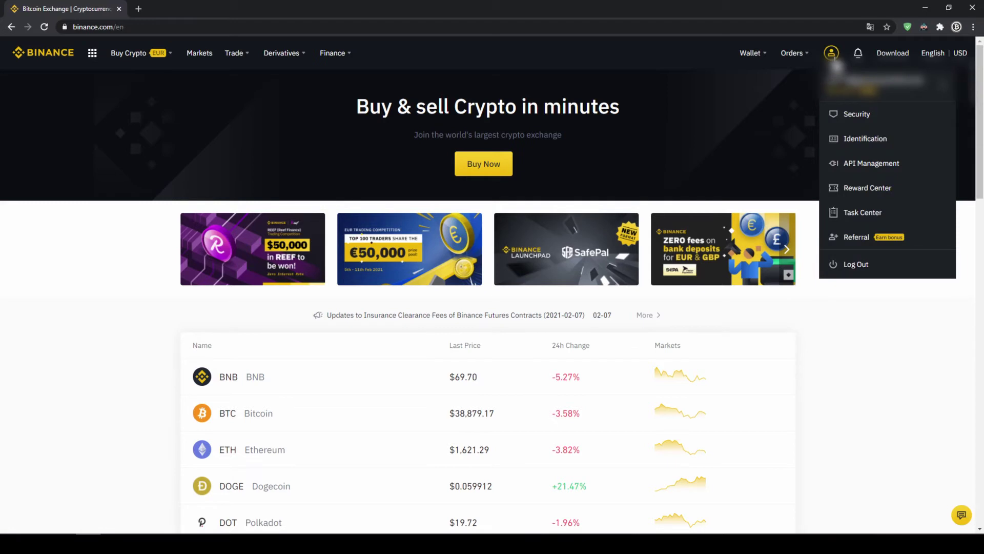
pyautogui.click(863, 147)
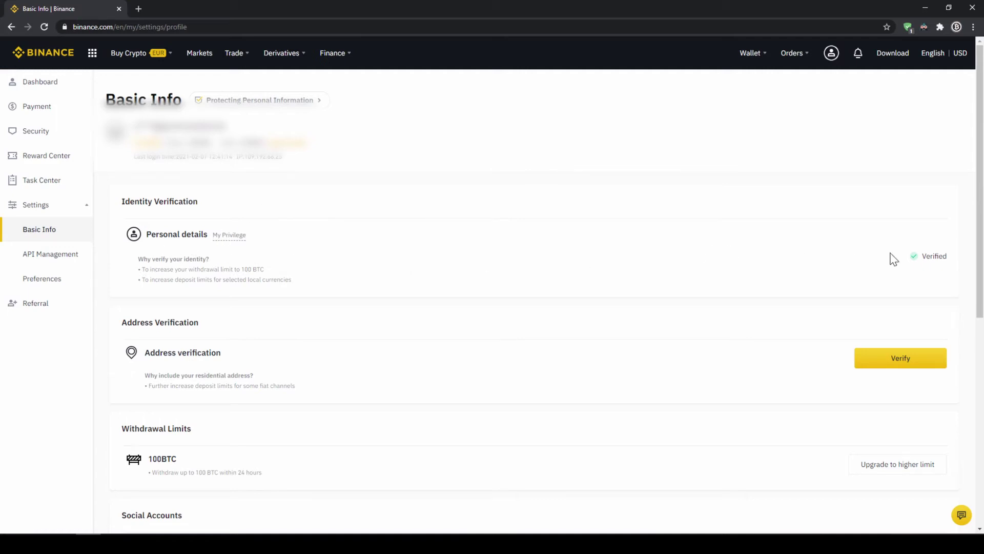
pyautogui.moveTo(913, 261); pyautogui.dragTo(955, 265)
pyautogui.click(956, 266)
# Open the Fiat and Spot wallet and examine its Fiat Balance and Crypto Balance sections
pyautogui.moveTo(758, 57)
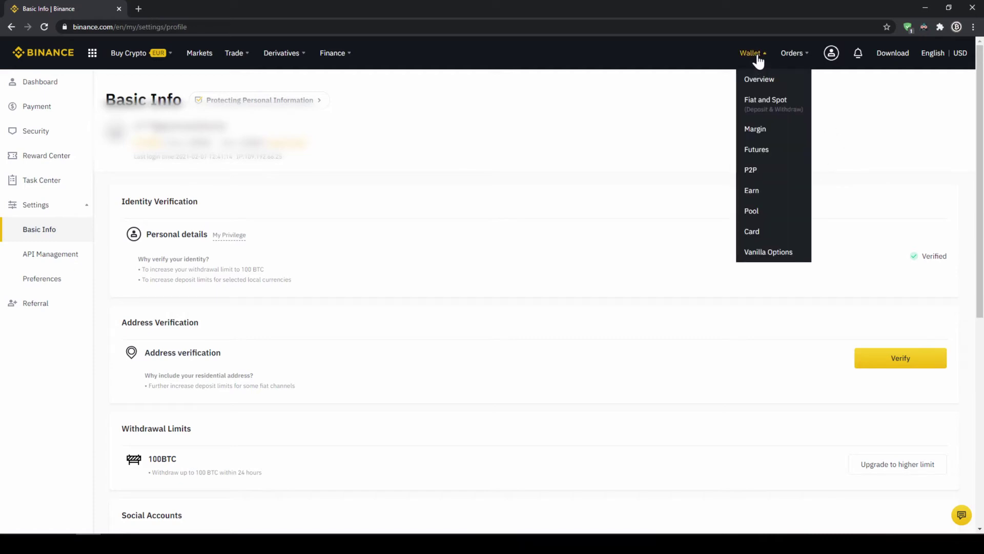
pyautogui.click(771, 110)
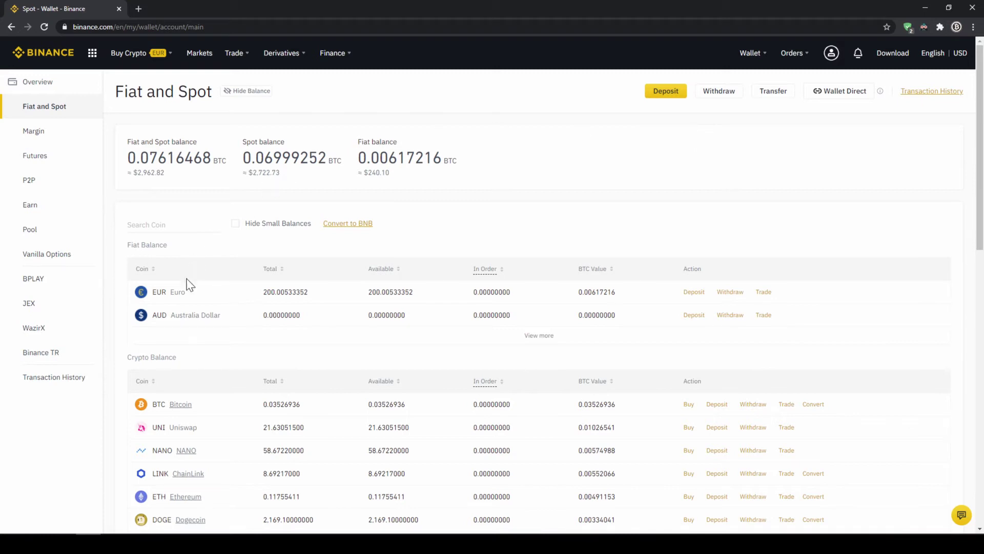
pyautogui.moveTo(137, 245); pyautogui.dragTo(184, 252)
pyautogui.moveTo(128, 358); pyautogui.dragTo(194, 365)
pyautogui.click(213, 364)
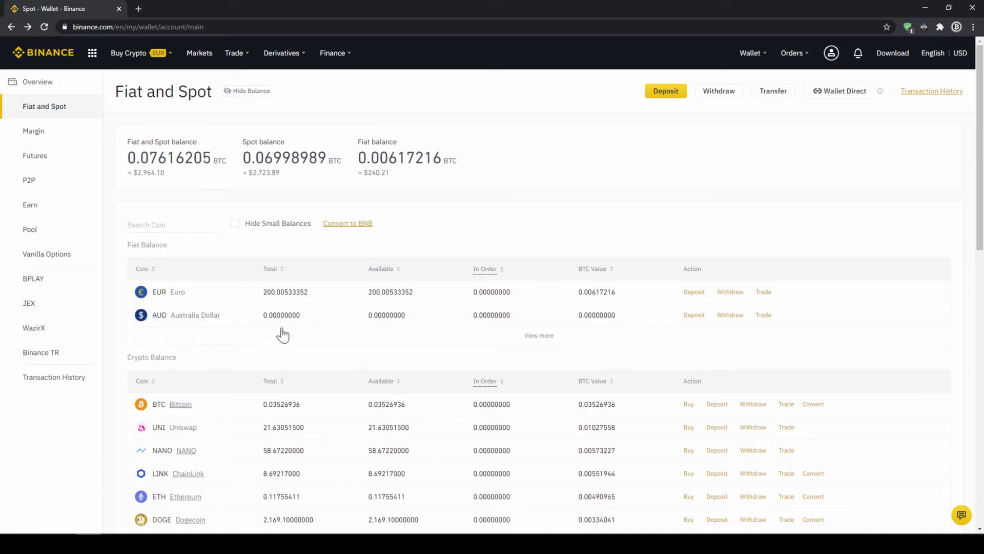
# Open the deposit page from the Fiat and Spot wallet and choose USD as the fiat deposit currency
pyautogui.click(667, 93)
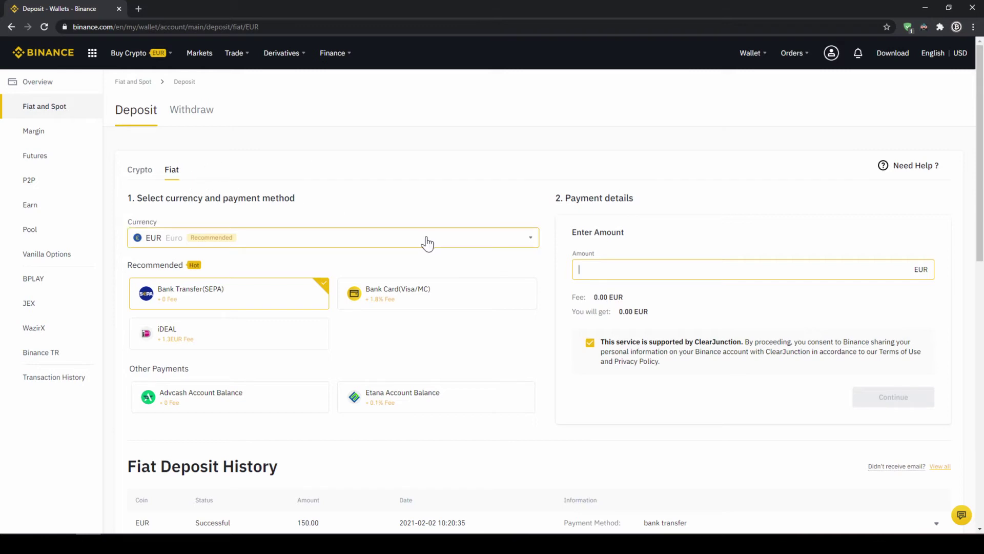
pyautogui.click(466, 218)
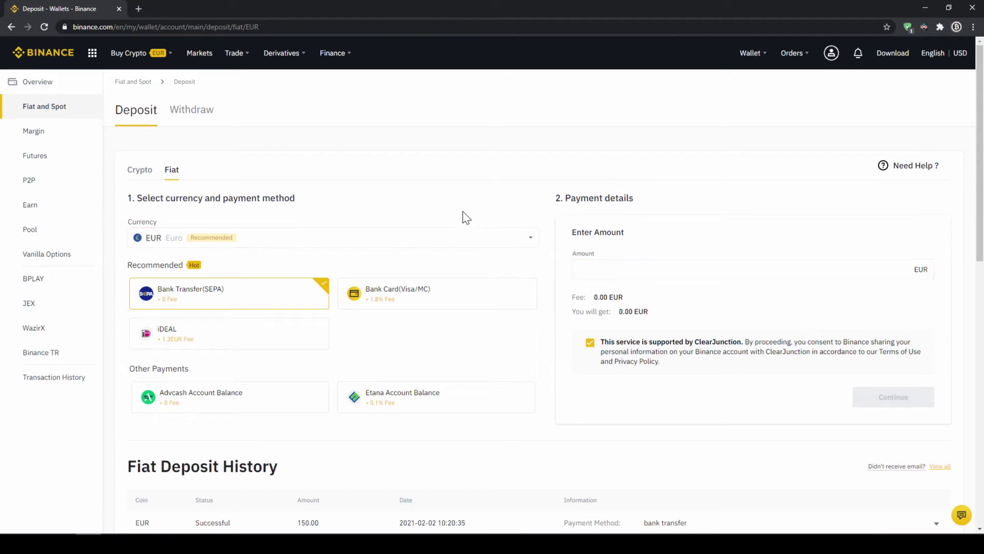
pyautogui.click(410, 240)
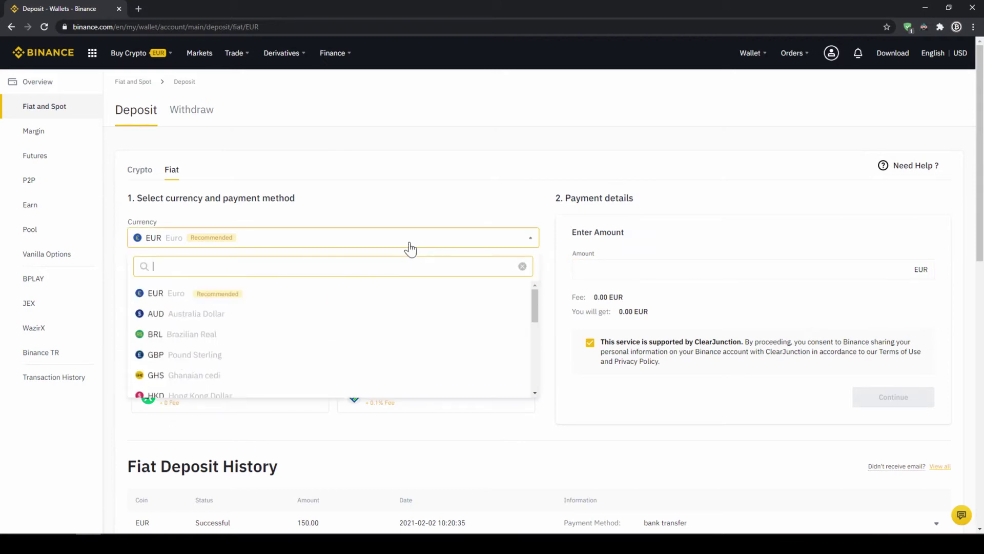
pyautogui.scroll(-6, 276, 313)
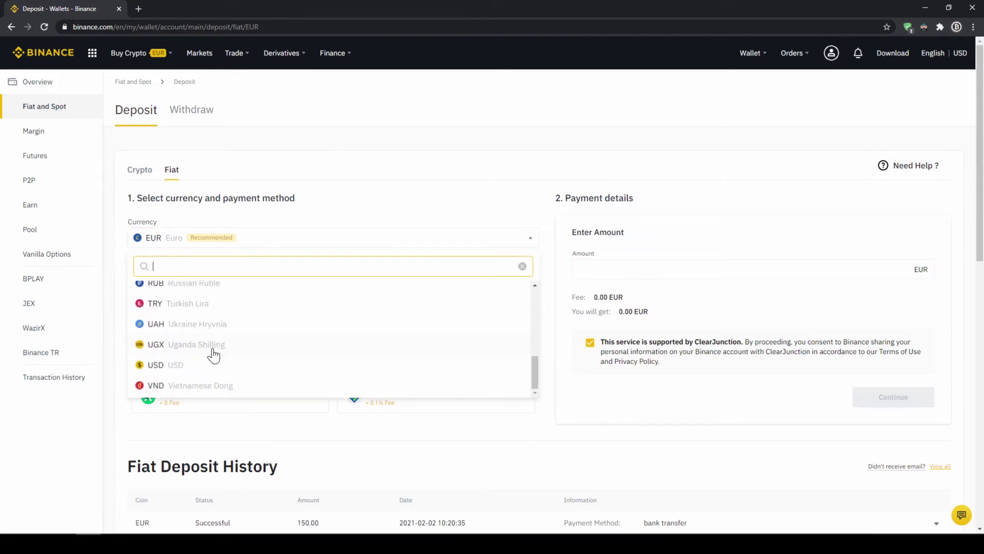
pyautogui.click(205, 365)
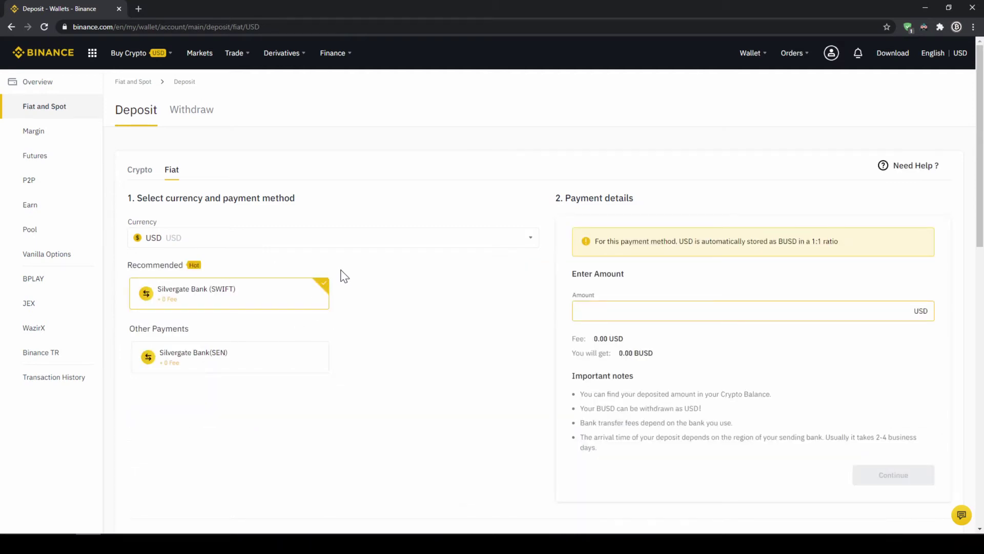
# Switch the fiat deposit currency back to EUR
pyautogui.click(330, 234)
pyautogui.scroll(6, 246, 339)
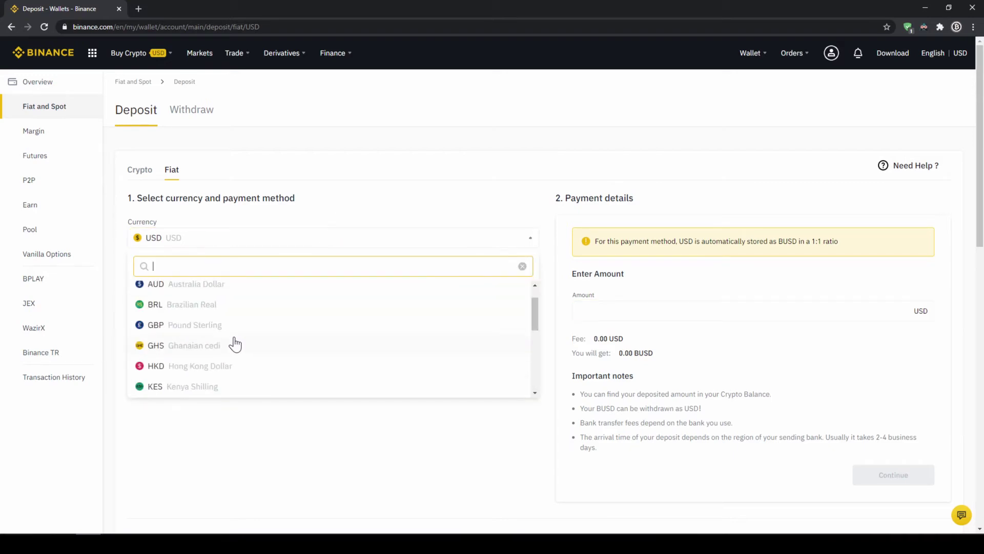
pyautogui.click(175, 296)
pyautogui.click(219, 293)
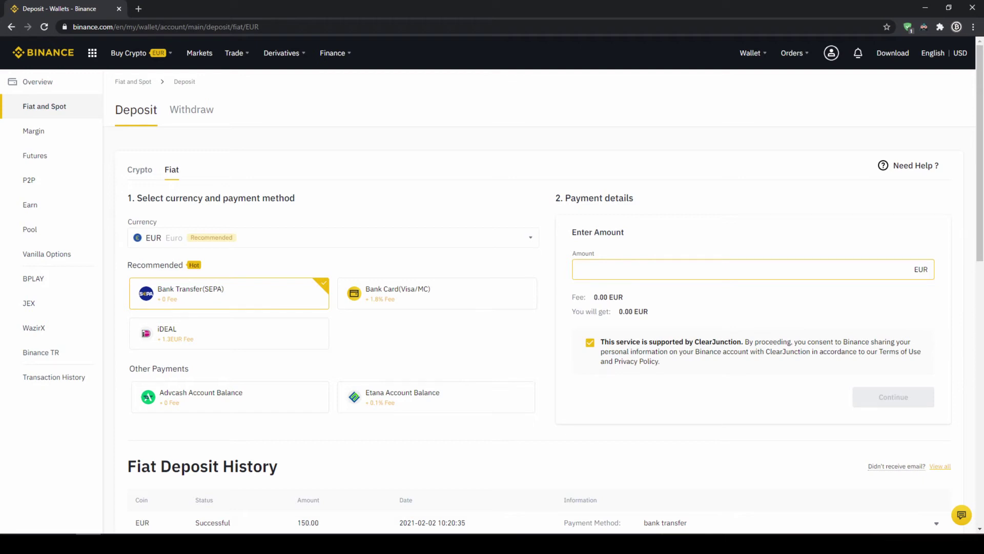
# Enter a bank transfer deposit amount of 1000 EUR, continue to the bank details and review the required reference code
pyautogui.write('1000')
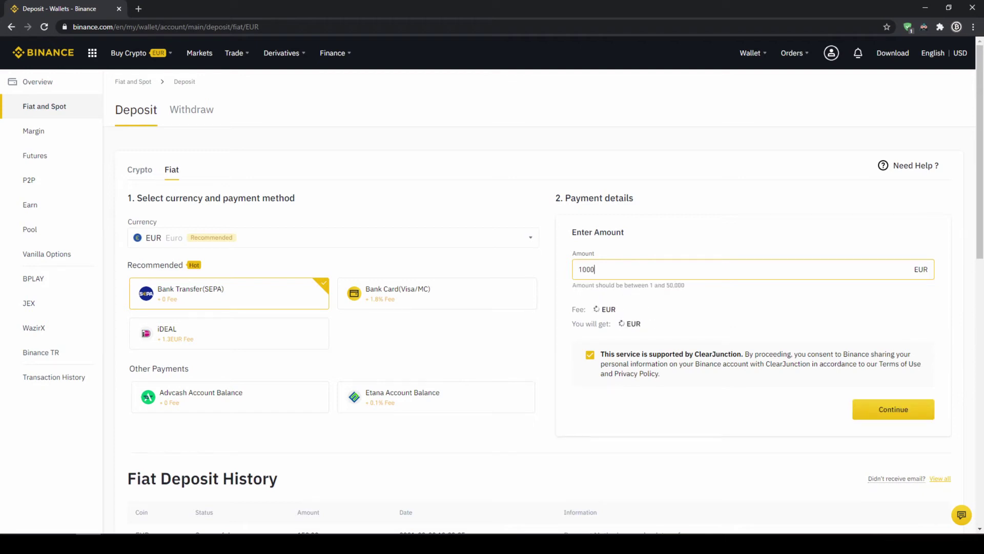
pyautogui.click(887, 405)
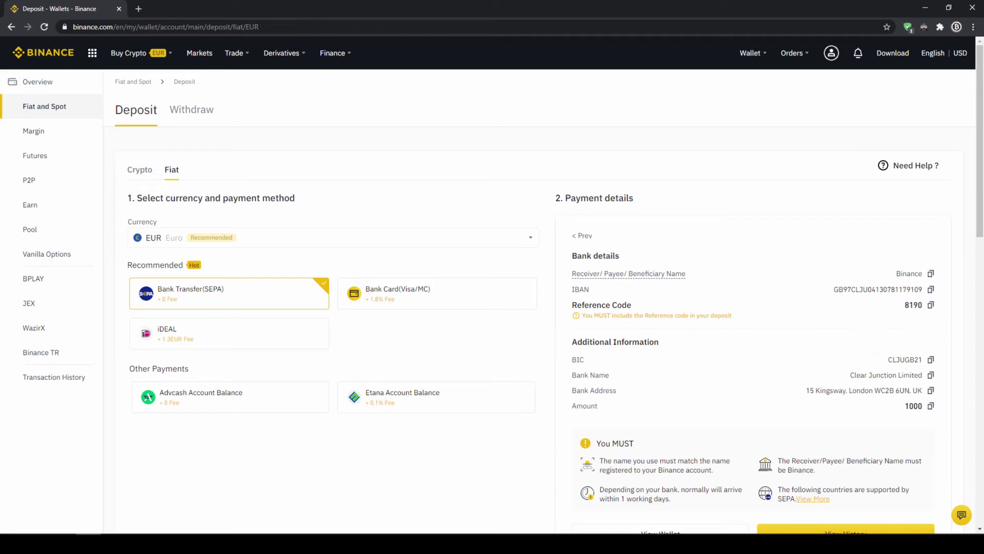
pyautogui.moveTo(601, 305); pyautogui.dragTo(892, 331)
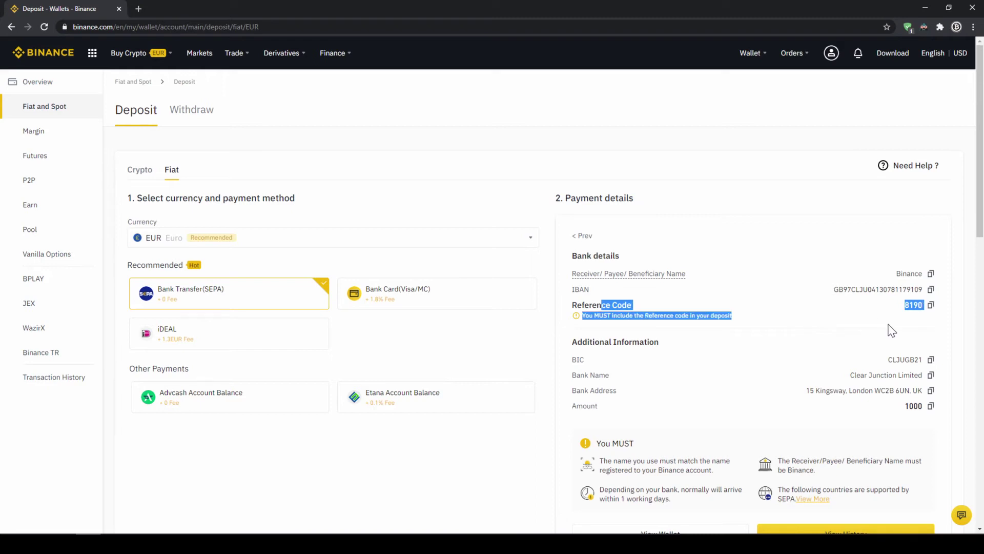
pyautogui.click(826, 351)
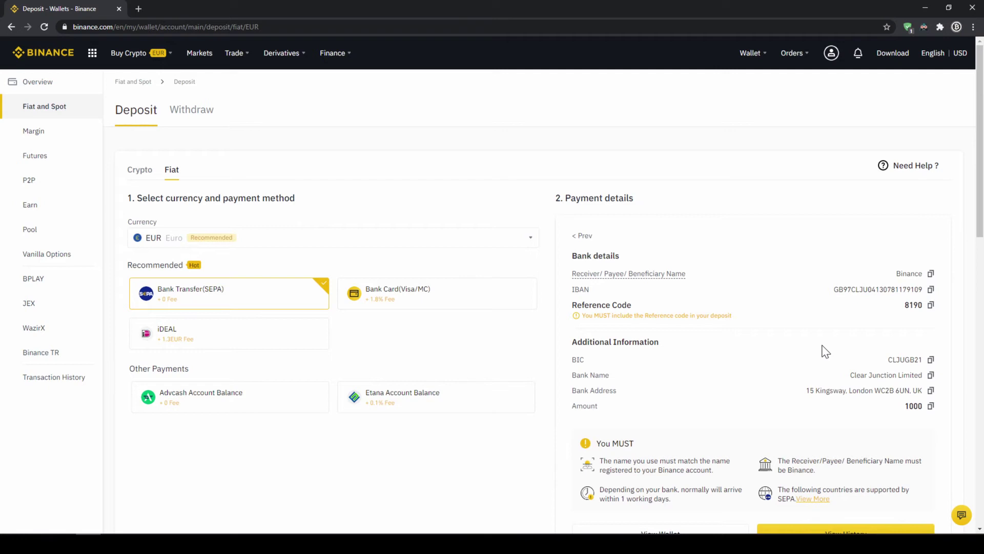
# Return to the Fiat and Spot wallet and check the Euro balance in the fiat section
pyautogui.moveTo(745, 53)
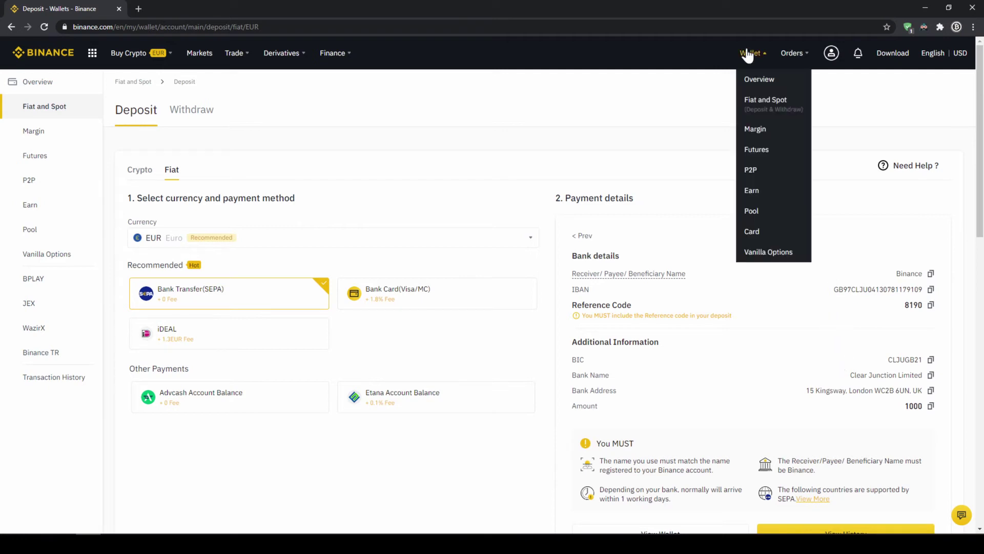
pyautogui.click(763, 104)
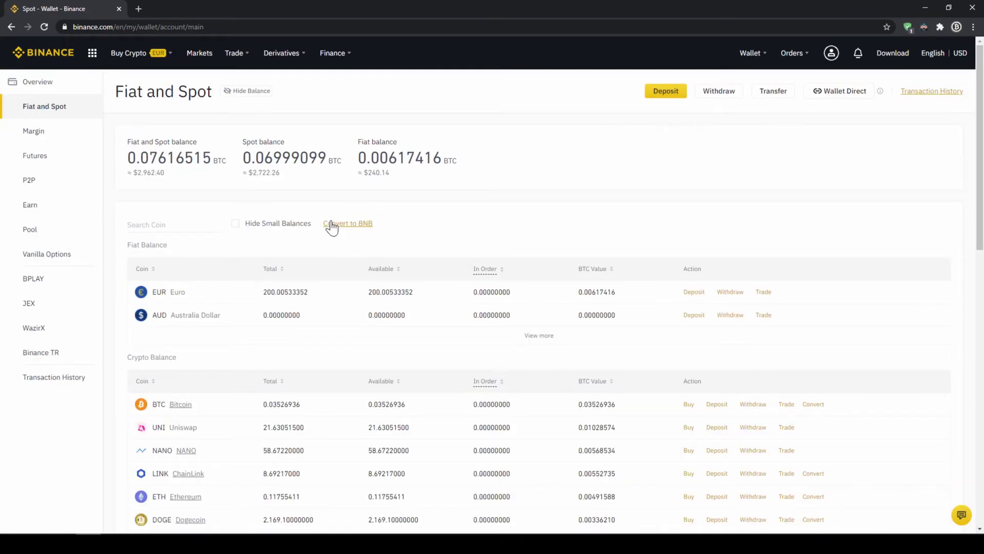
pyautogui.moveTo(154, 293); pyautogui.dragTo(322, 306)
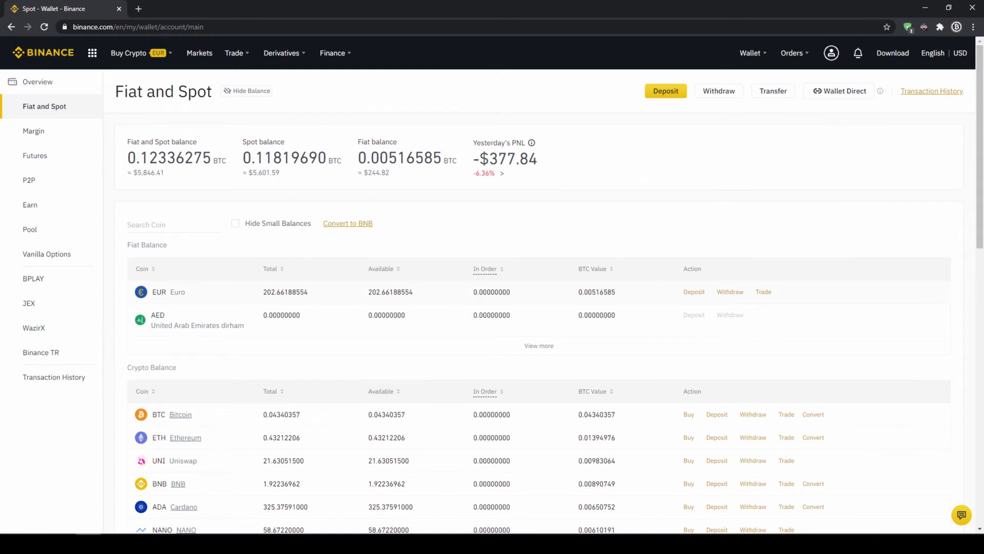
# Open the crypto purchase page for paying with the EUR cash balance and look through the available payment currencies
pyautogui.moveTo(134, 59)
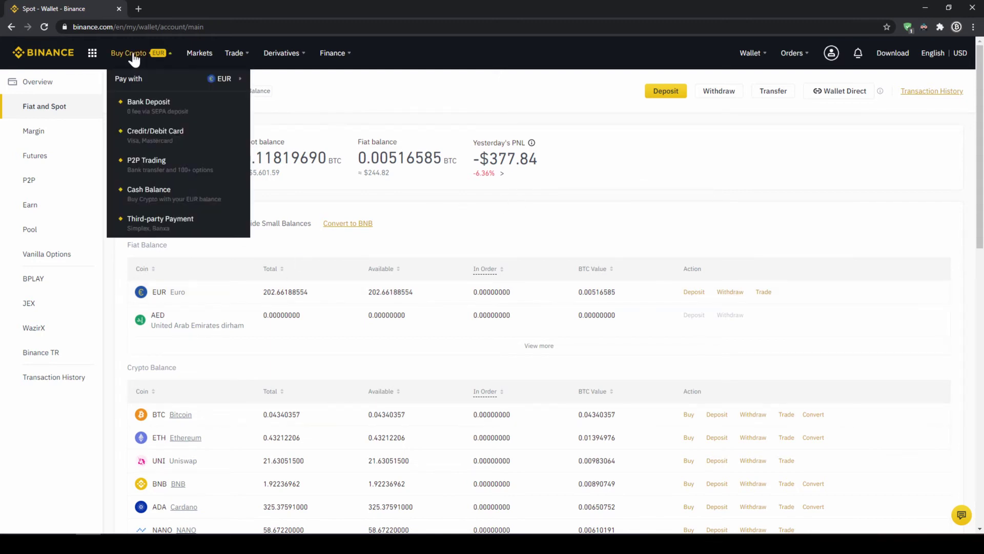
pyautogui.click(170, 195)
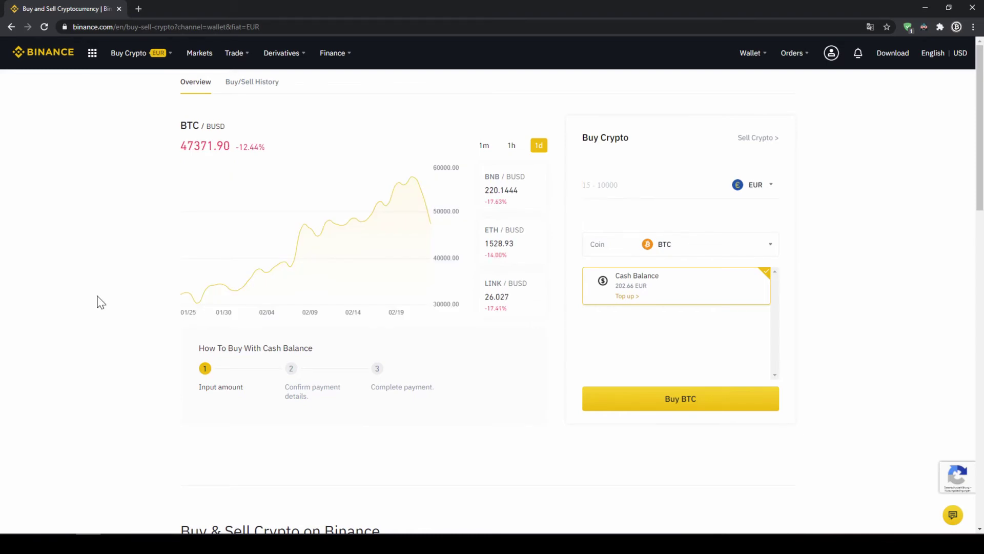
pyautogui.click(772, 188)
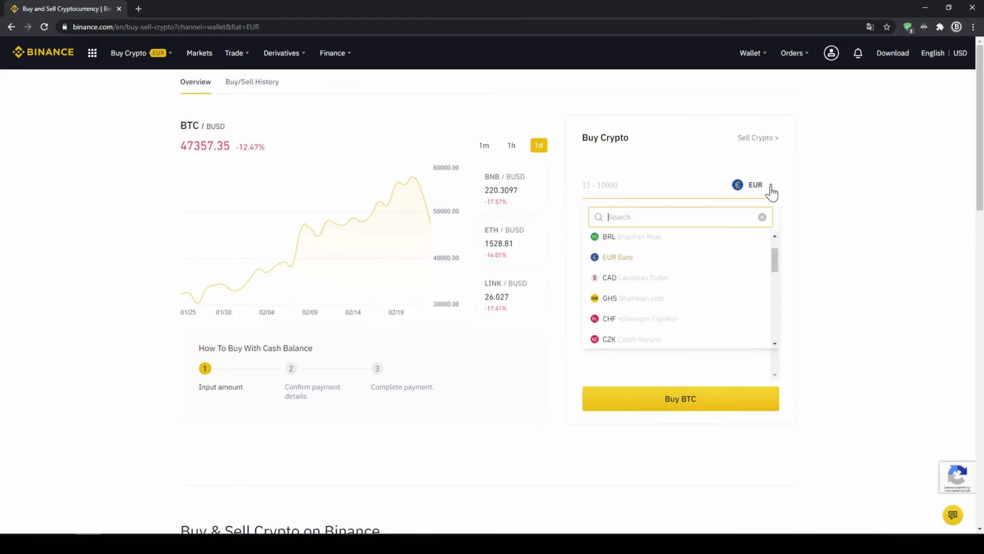
pyautogui.moveTo(774, 250)
pyautogui.mouseDown()
pyautogui.moveTo(769, 340)
pyautogui.moveTo(775, 249)
pyautogui.mouseUp()
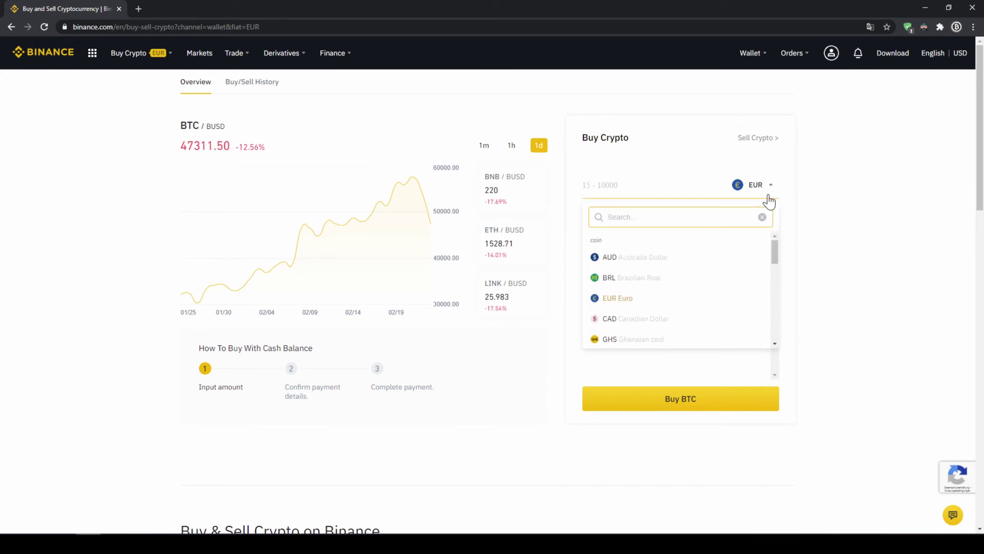
pyautogui.click(810, 177)
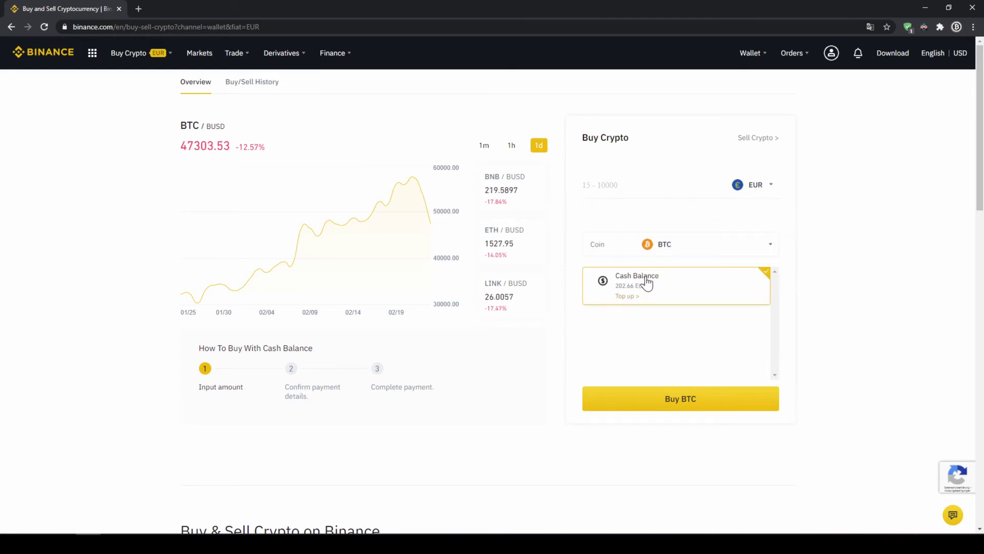
# Choose USDT as the coin to buy, set the amount to 200 EUR and proceed to the order confirmation
pyautogui.click(661, 244)
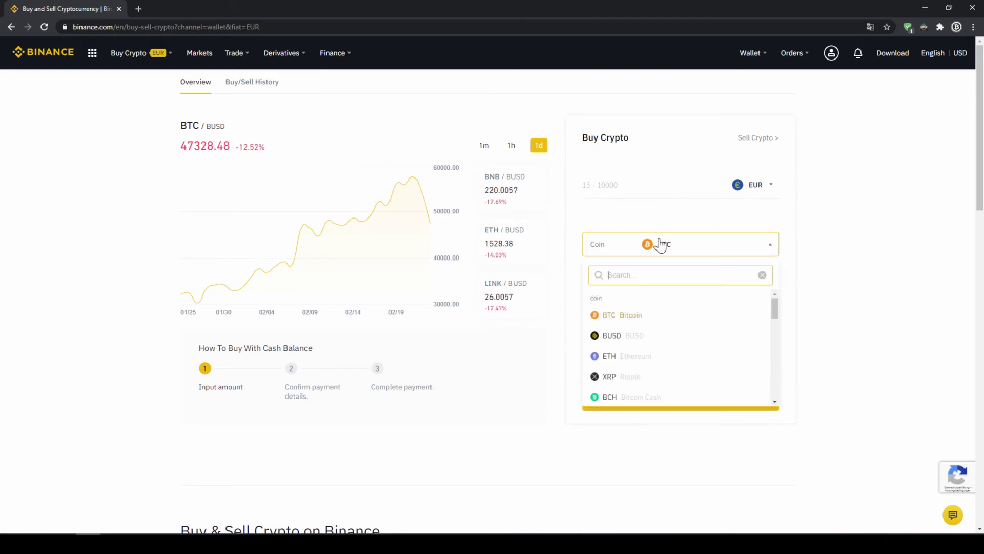
pyautogui.write('usdt')
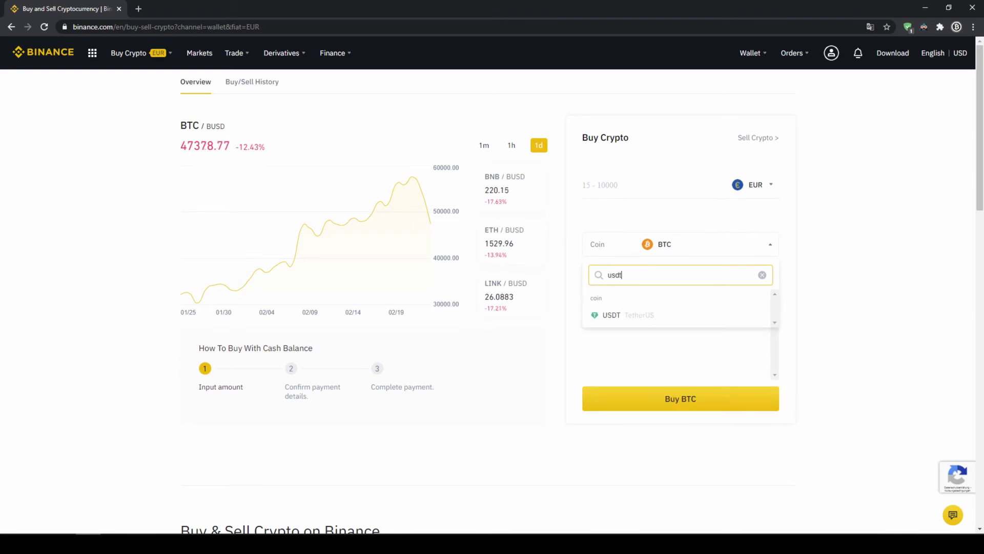
pyautogui.click(627, 317)
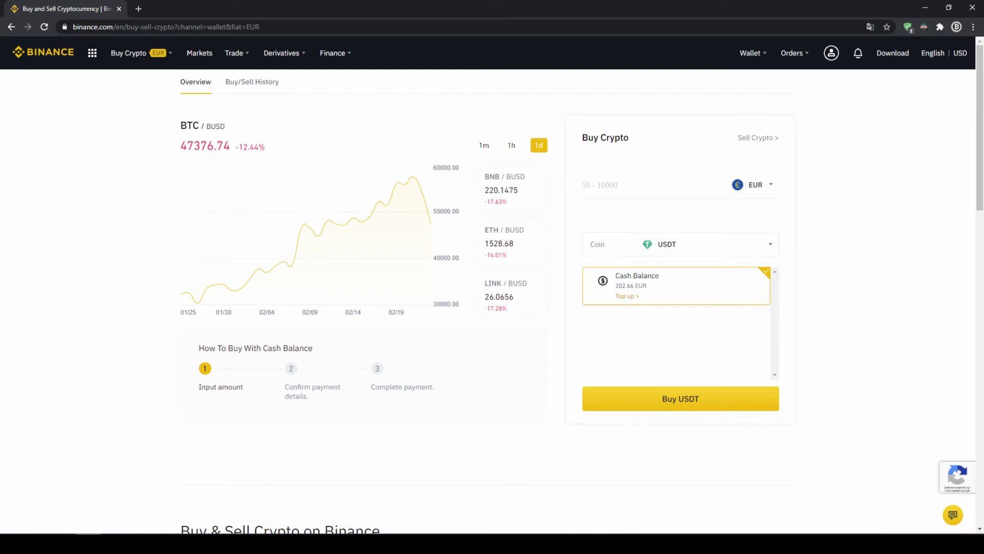
pyautogui.click(641, 185)
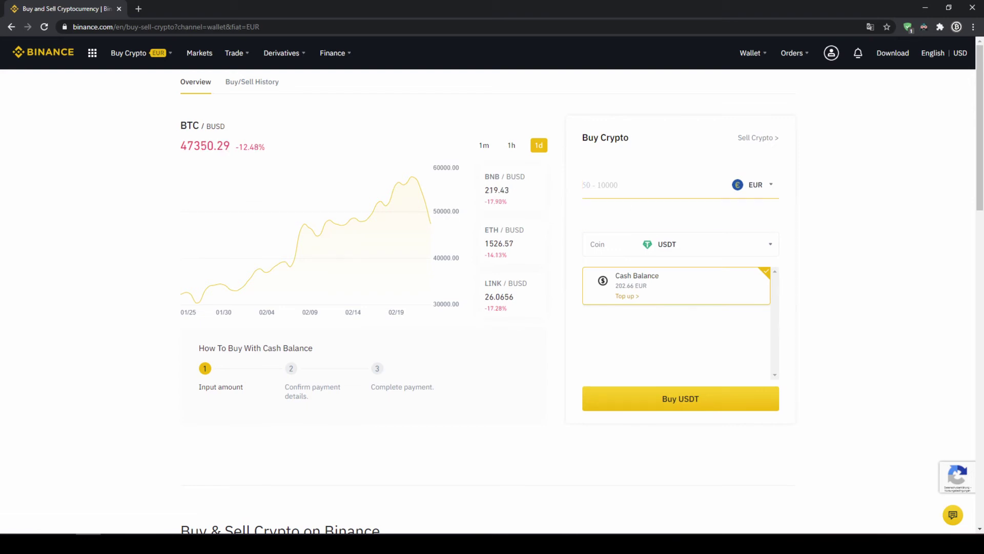
pyautogui.write('200')
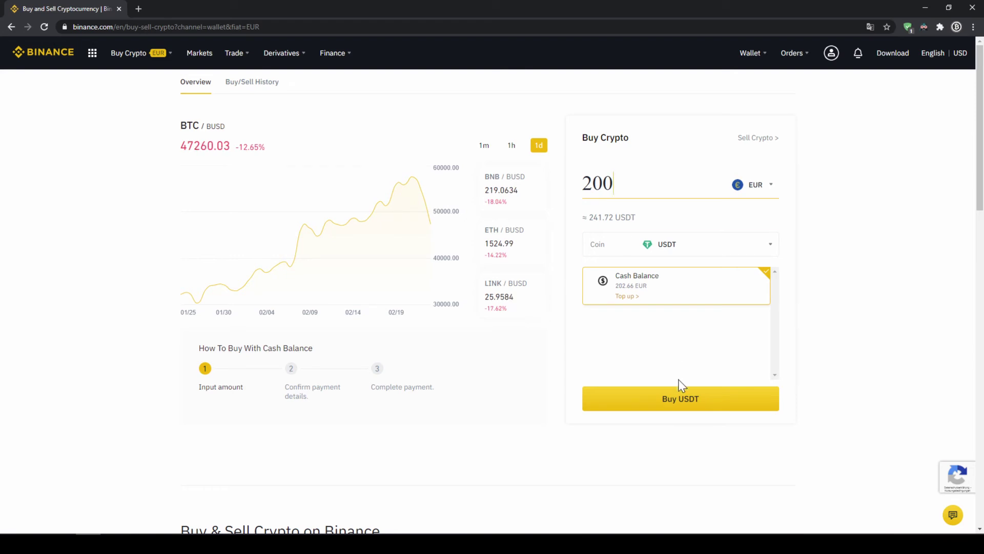
pyautogui.click(686, 402)
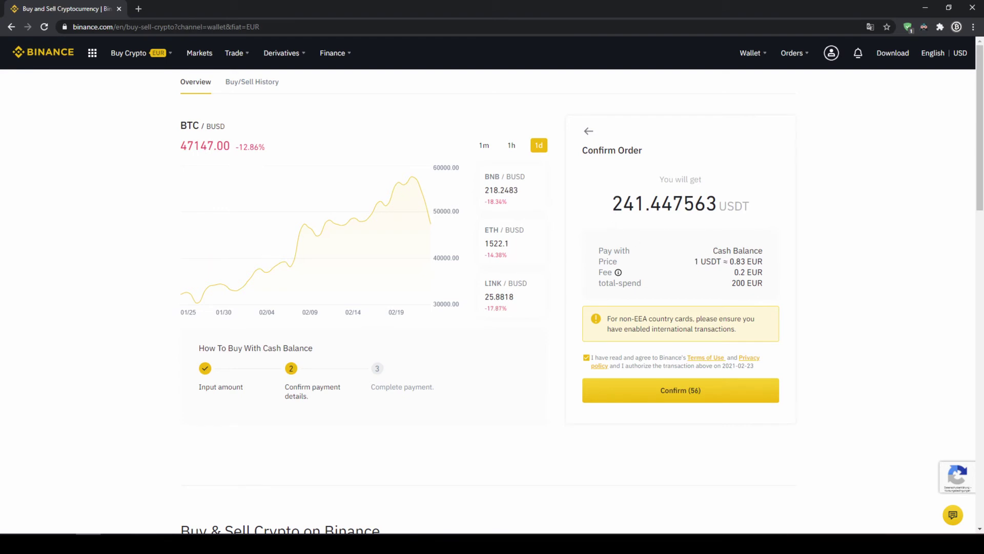
# Review the order confirmation, examining the USDT amount to receive, the price, the fee and the total spend
pyautogui.moveTo(613, 204); pyautogui.dragTo(645, 204)
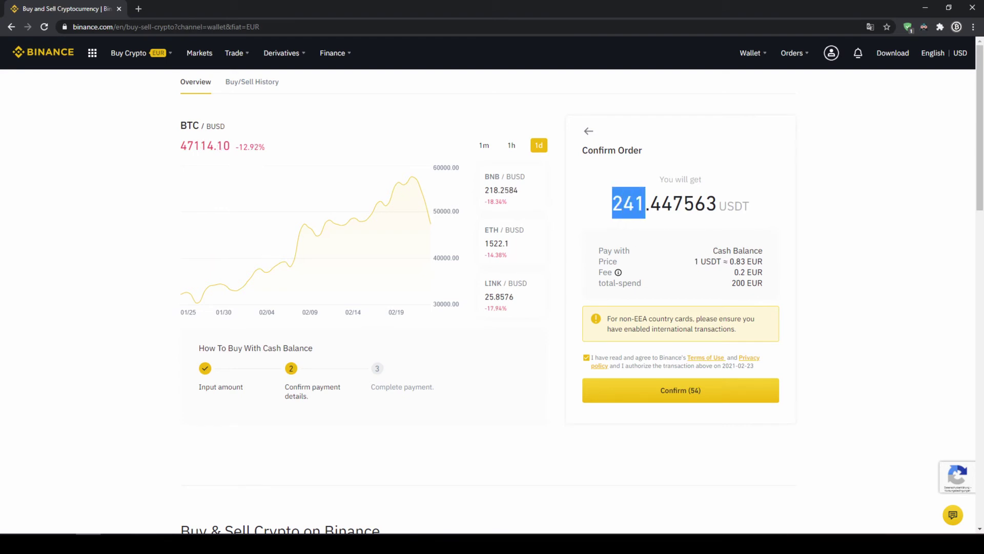
pyautogui.click(615, 204)
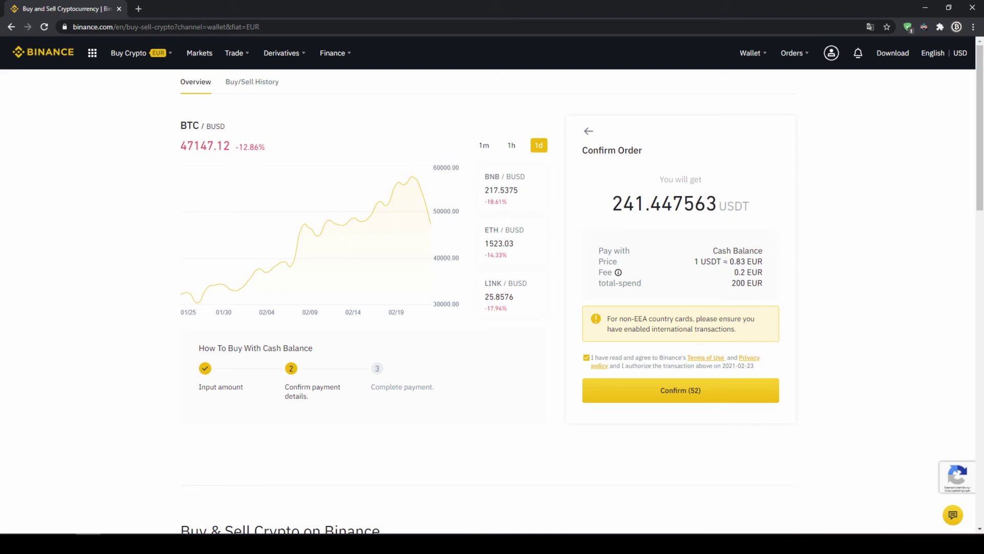
pyautogui.moveTo(613, 204); pyautogui.dragTo(645, 203)
pyautogui.click(645, 204)
pyautogui.moveTo(716, 262); pyautogui.dragTo(640, 283)
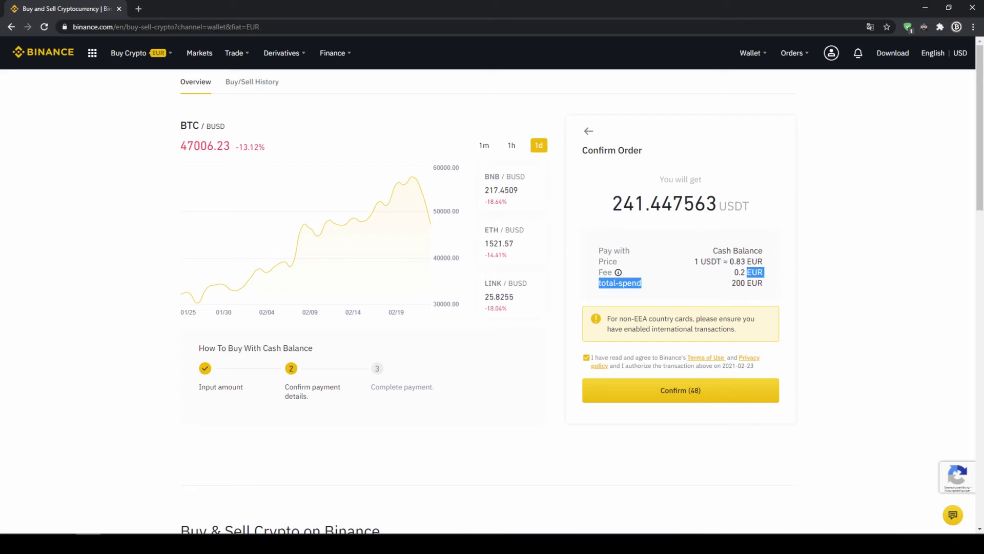
pyautogui.click(737, 284)
pyautogui.moveTo(737, 284); pyautogui.dragTo(768, 286)
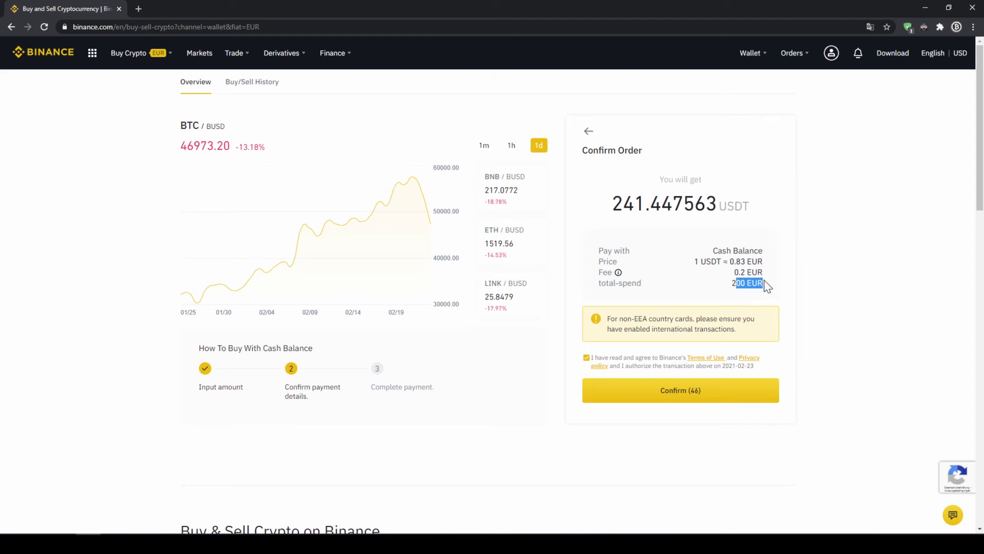
pyautogui.click(768, 286)
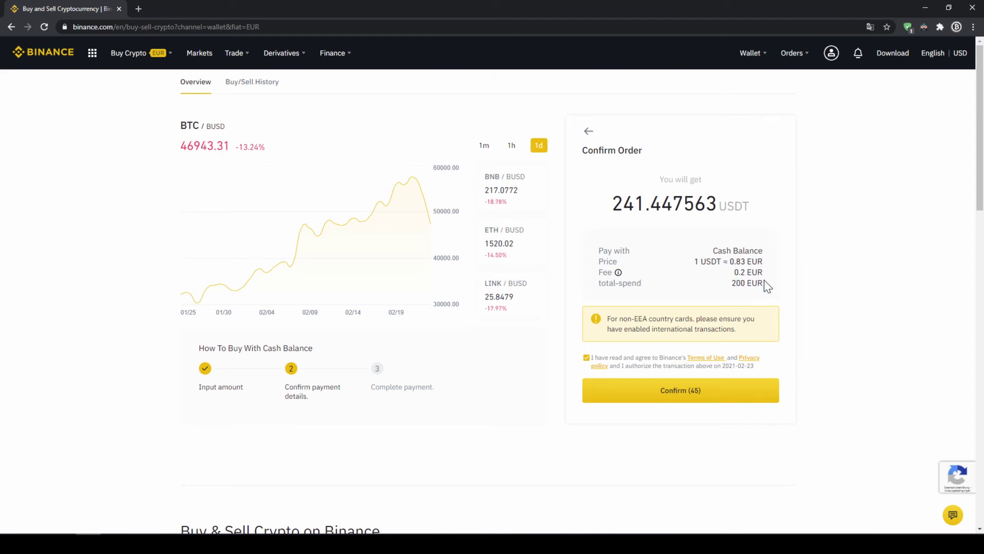
# Confirm the purchase of USDT for 200 EUR and go to the spot wallet
pyautogui.click(704, 400)
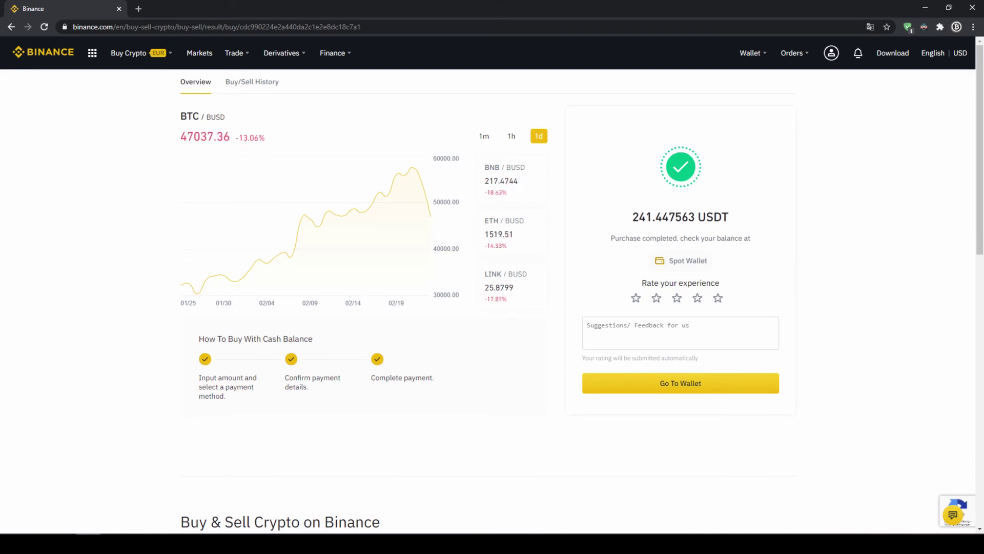
pyautogui.click(687, 262)
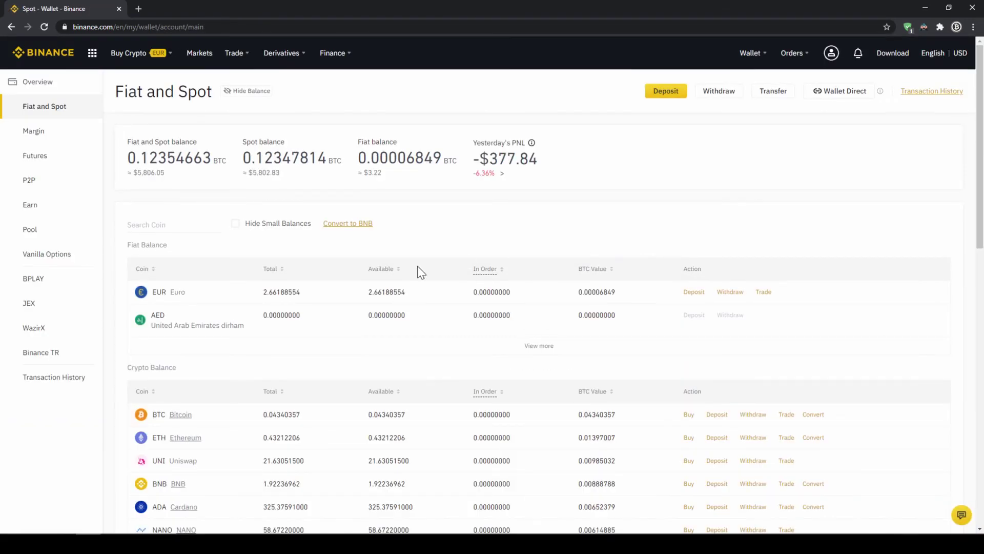
# Check the remaining Euro balance and the TetherUS (USDT) balance in the Fiat and Spot wallet
pyautogui.moveTo(151, 292); pyautogui.dragTo(313, 298)
pyautogui.click(314, 300)
pyautogui.scroll(-4, 311, 297)
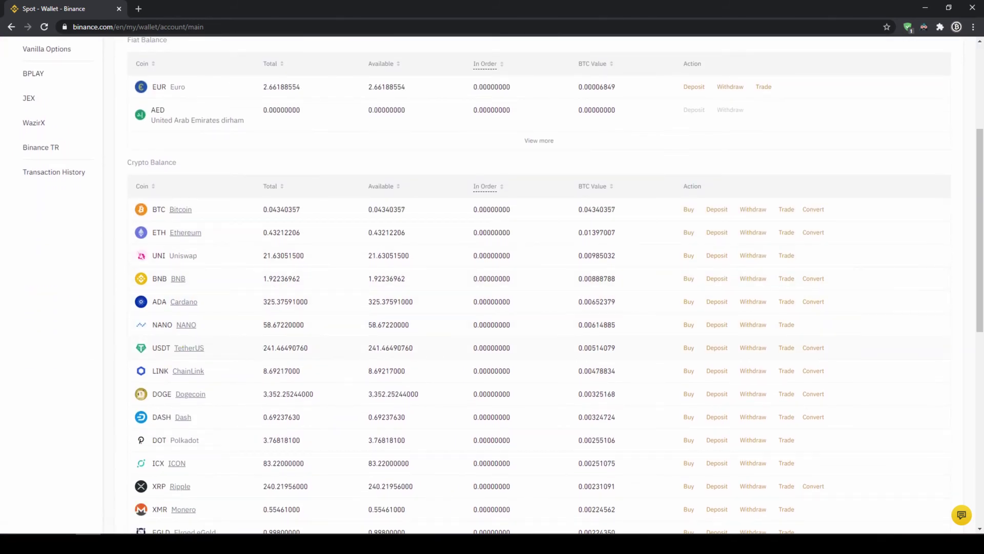
pyautogui.moveTo(259, 349); pyautogui.dragTo(322, 353)
pyautogui.click(340, 358)
pyautogui.scroll(4, 341, 359)
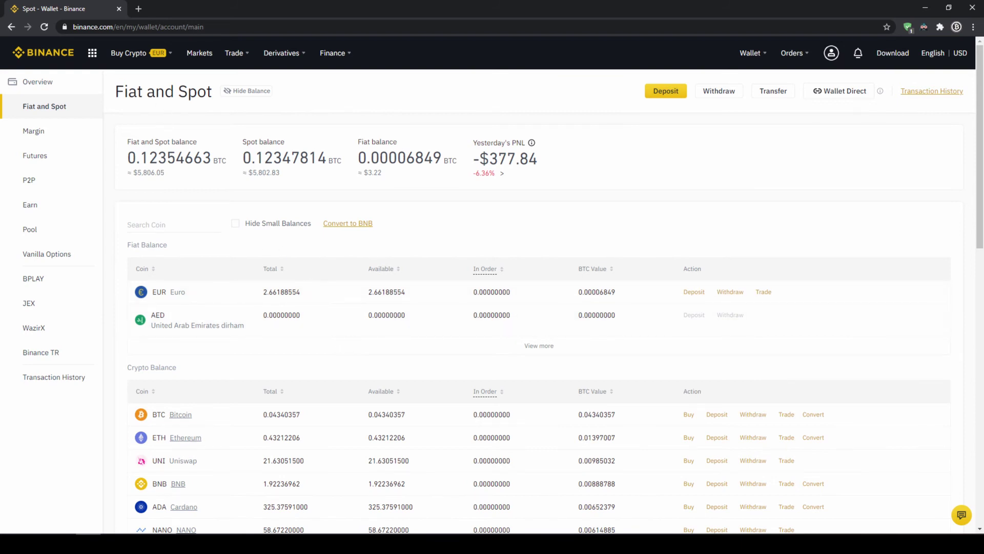
# Open the credit/debit card purchase page and look through the payment currencies, leaving EUR selected
pyautogui.moveTo(133, 58)
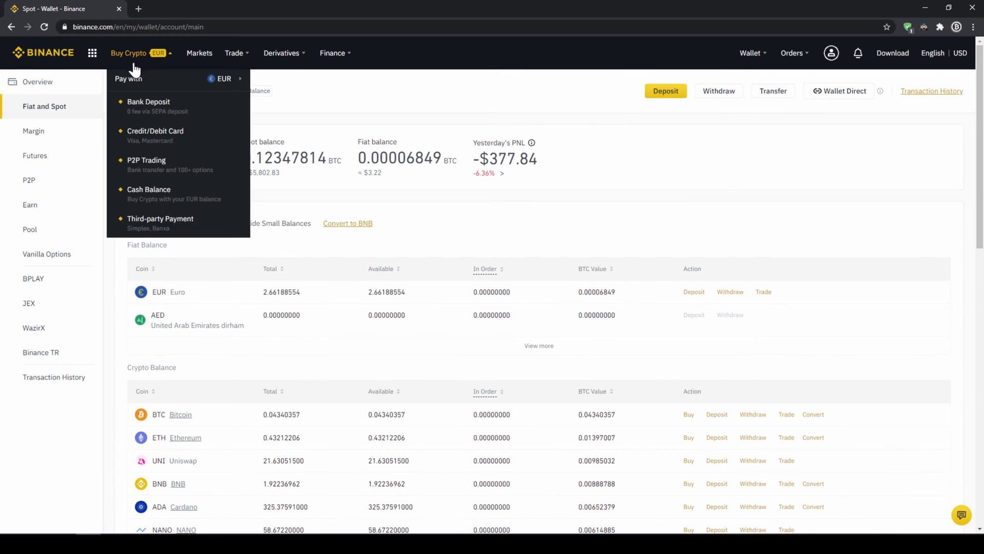
pyautogui.click(148, 143)
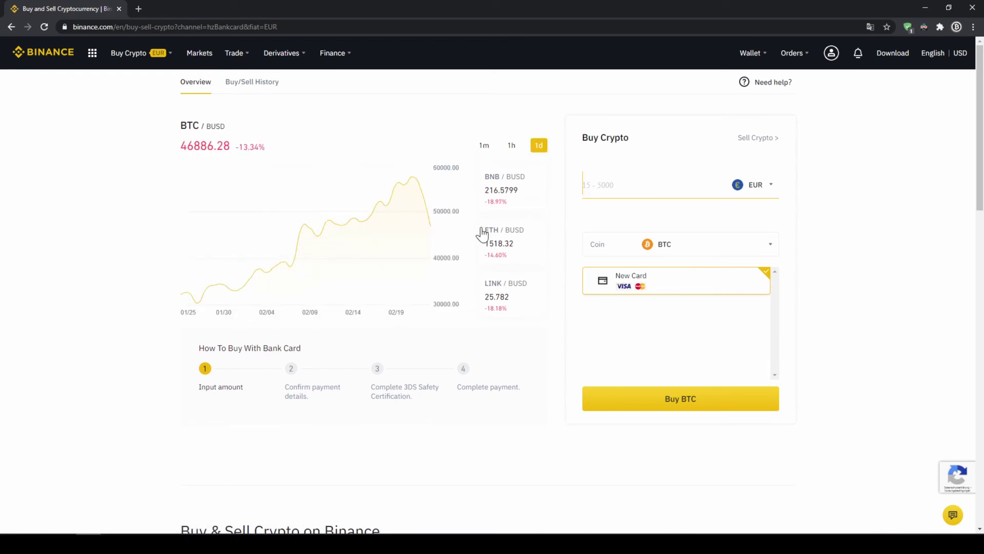
pyautogui.click(767, 187)
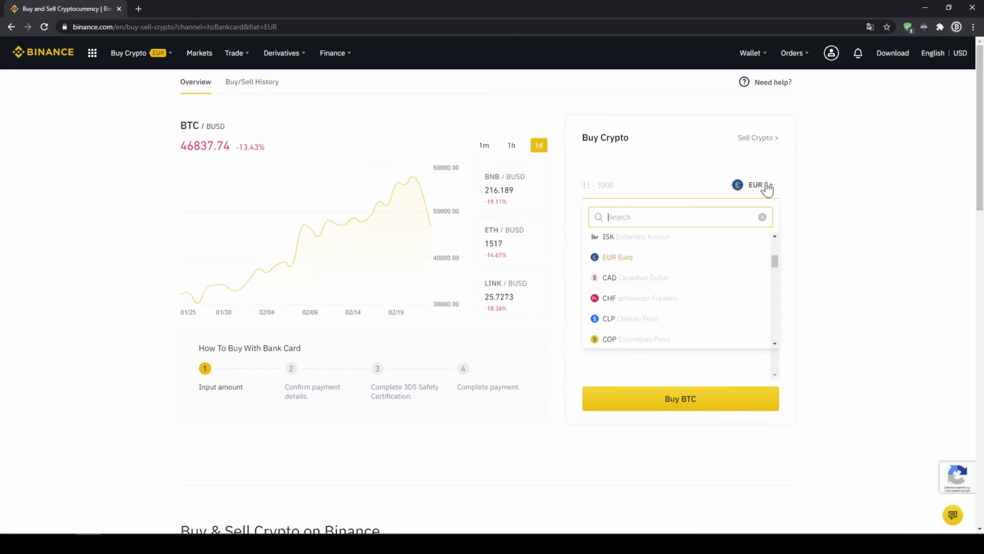
pyautogui.moveTo(776, 272)
pyautogui.mouseDown()
pyautogui.moveTo(776, 288)
pyautogui.moveTo(774, 259)
pyautogui.mouseUp()
pyautogui.click(813, 220)
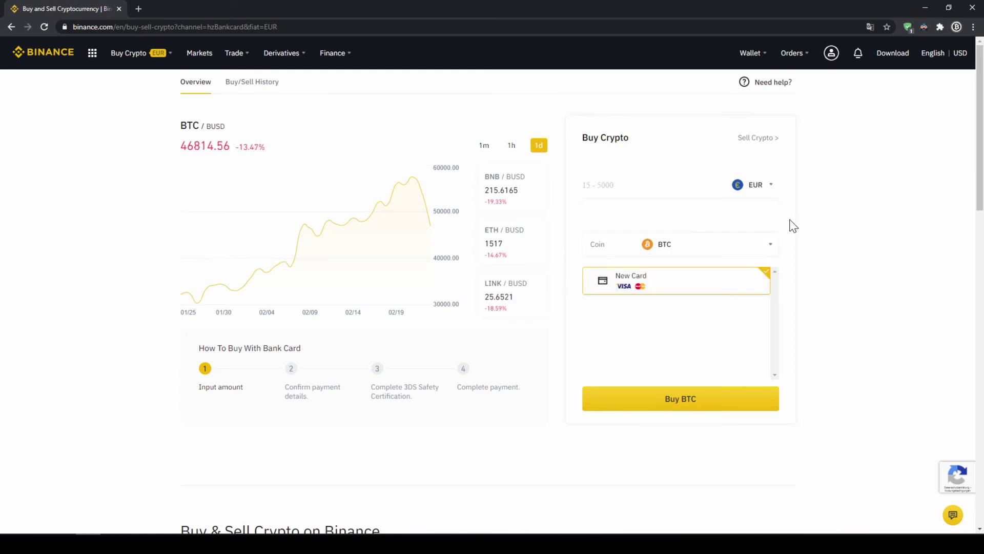
# Choose USDT as the coin for the card purchase, set the amount to 500 EUR and examine the estimated USDT amount
pyautogui.click(717, 250)
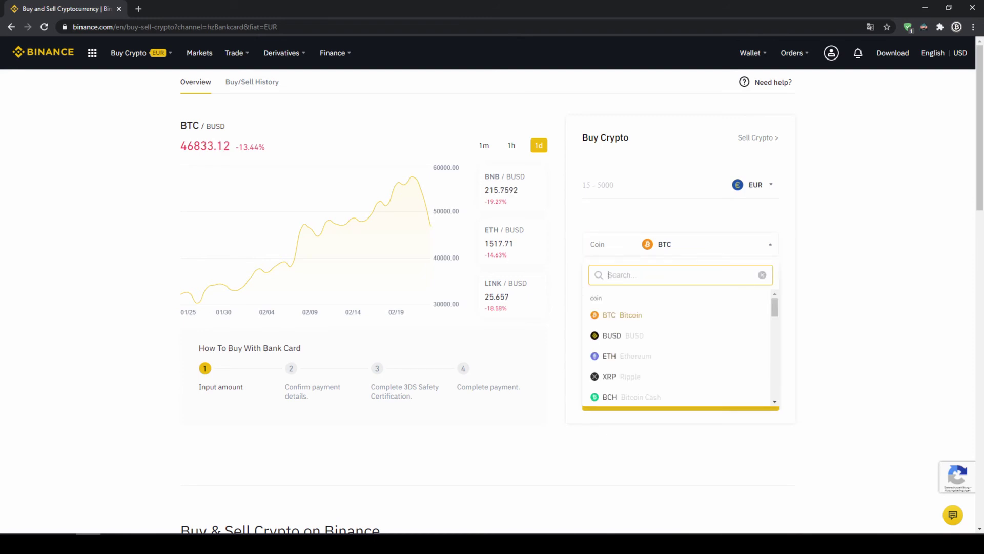
pyautogui.write('usdt')
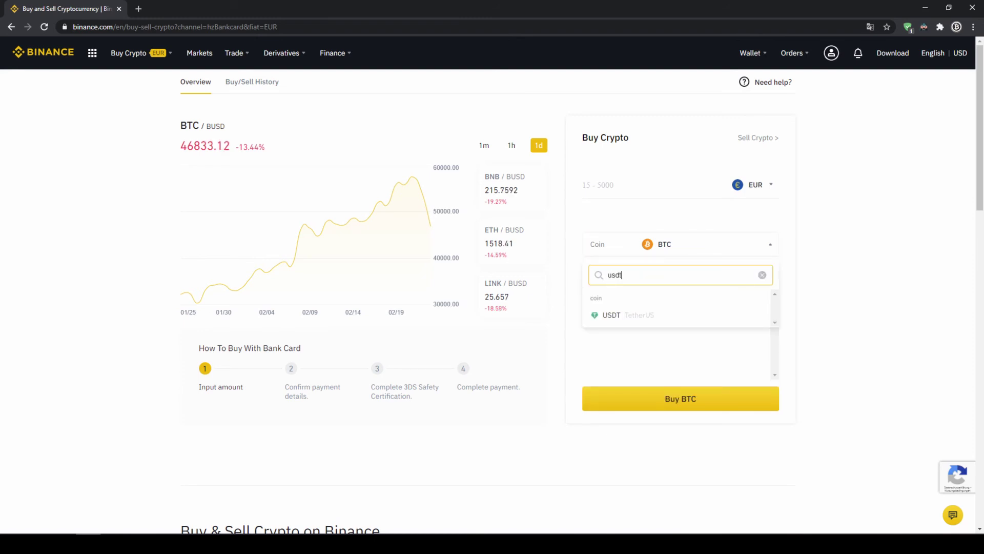
pyautogui.click(637, 319)
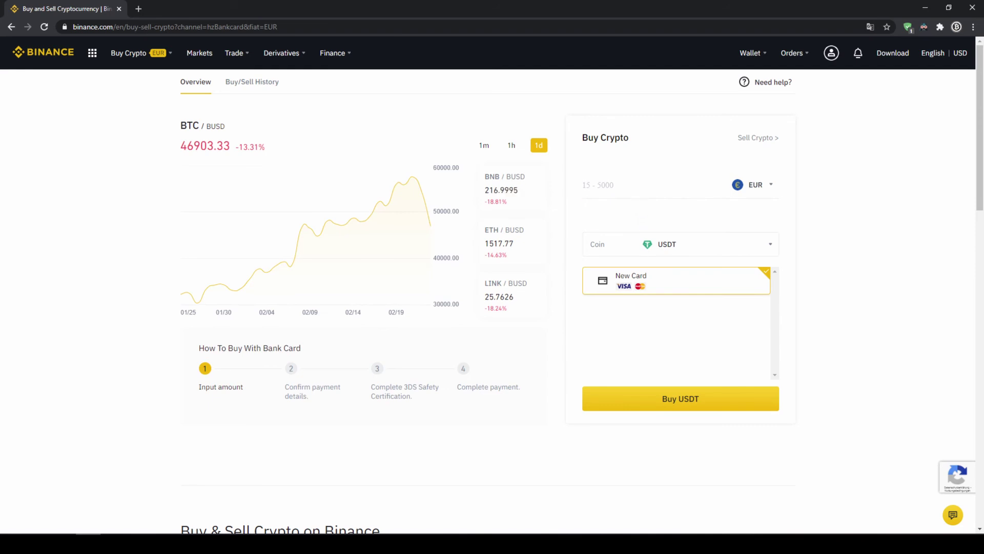
pyautogui.click(641, 187)
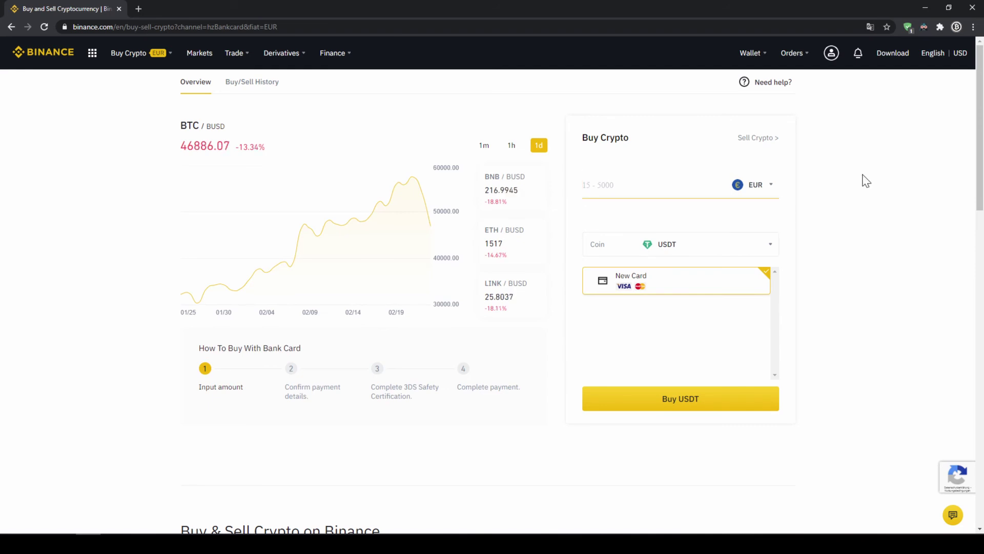
pyautogui.write('500')
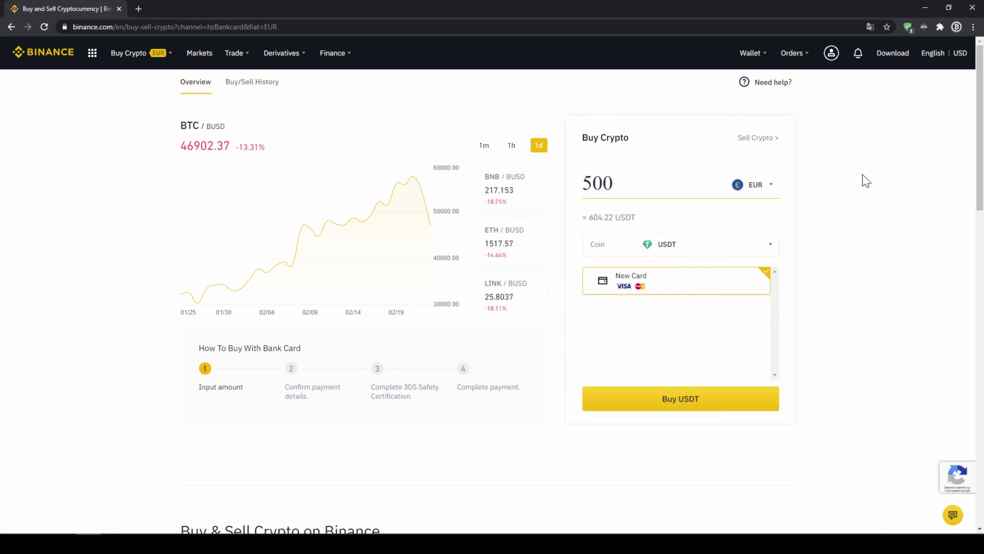
pyautogui.click(866, 181)
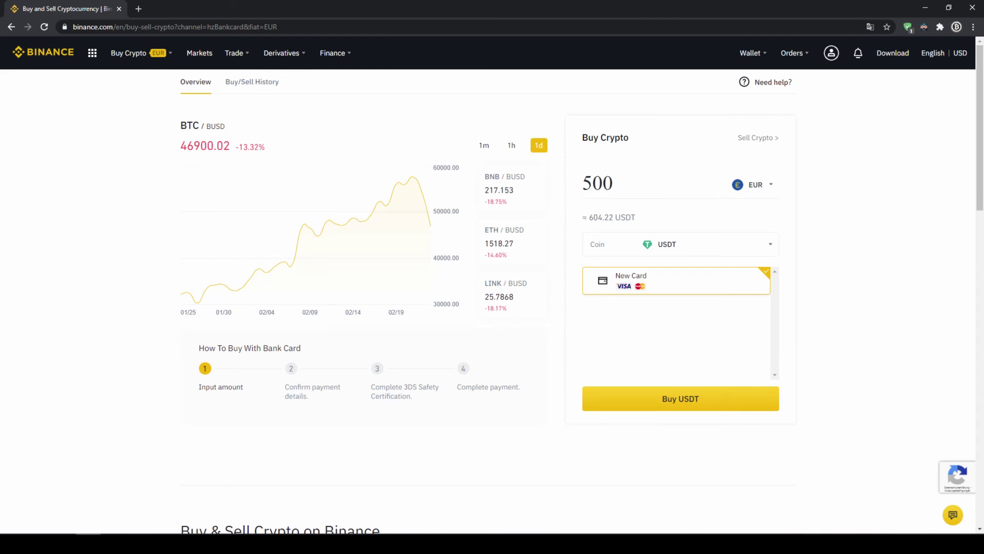
pyautogui.moveTo(589, 217); pyautogui.dragTo(632, 218)
pyautogui.click(645, 222)
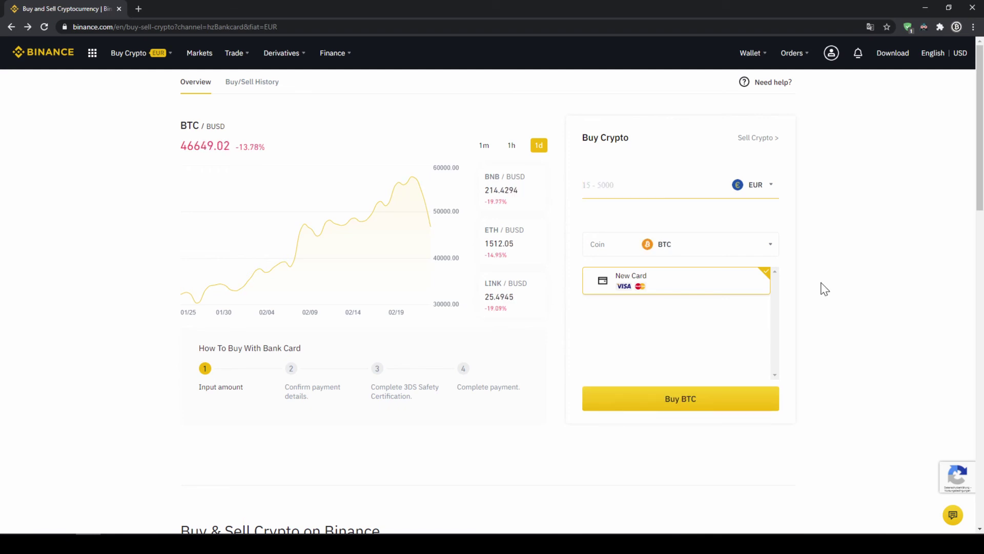
# Return to the Fiat and Spot wallet and check the USDT total in the crypto balance section
pyautogui.moveTo(747, 61)
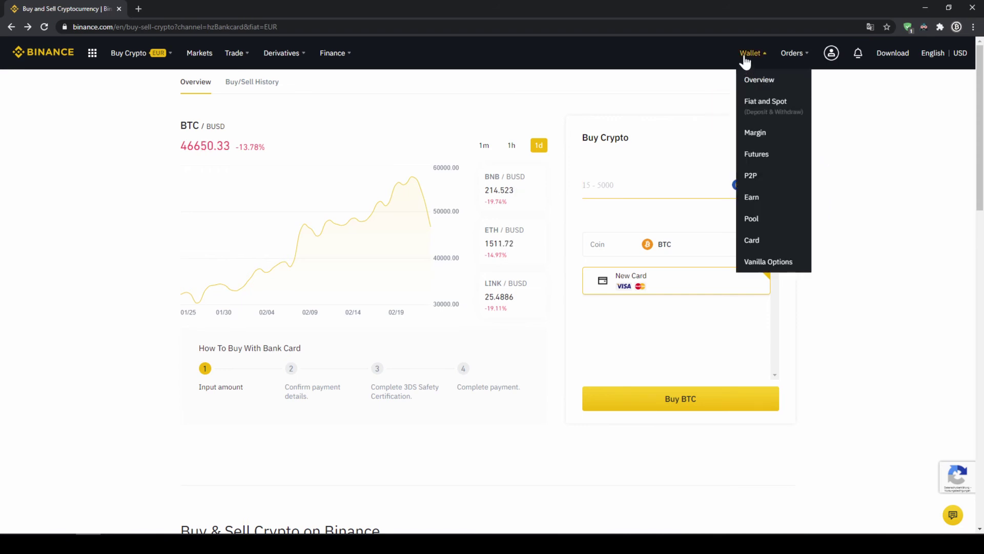
pyautogui.click(766, 108)
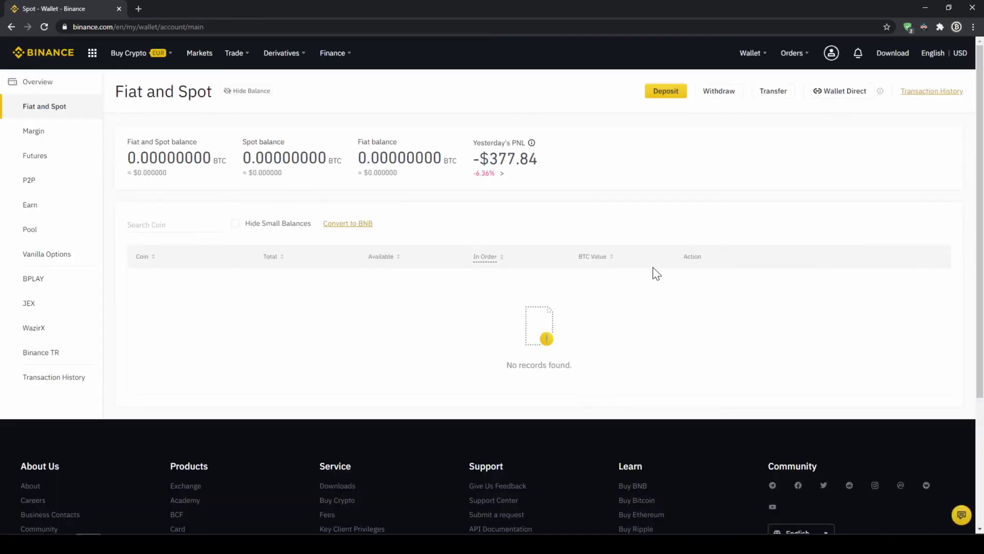
pyautogui.scroll(-4, 439, 293)
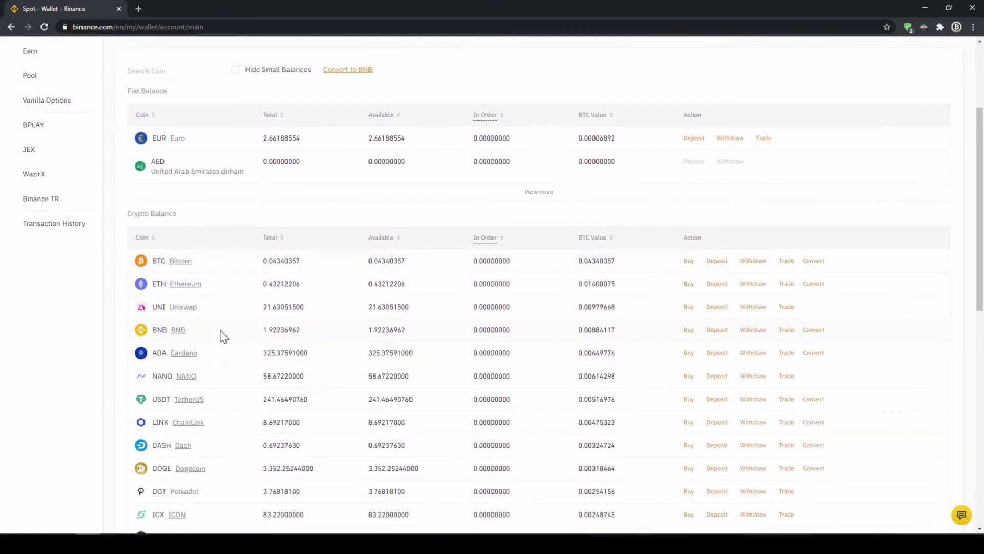
pyautogui.moveTo(271, 348); pyautogui.dragTo(330, 351)
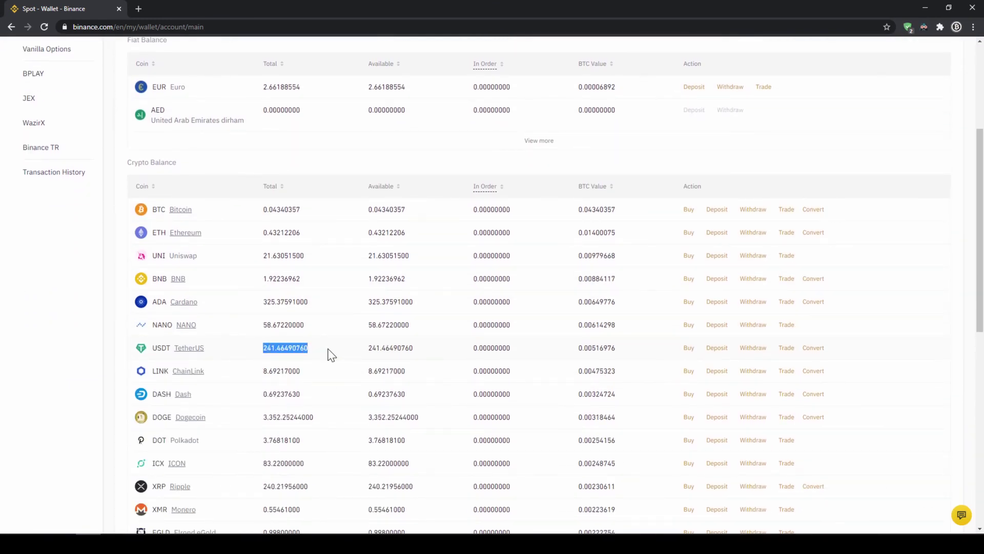
pyautogui.click(317, 353)
pyautogui.scroll(4, 317, 352)
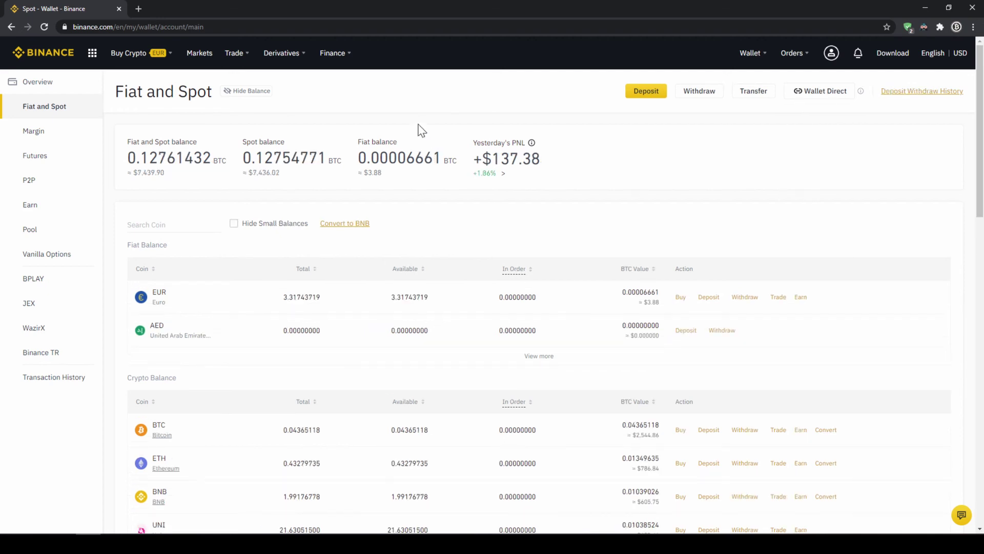
# Open the markets overview and limit the spot market list to the fiat markets
pyautogui.click(201, 58)
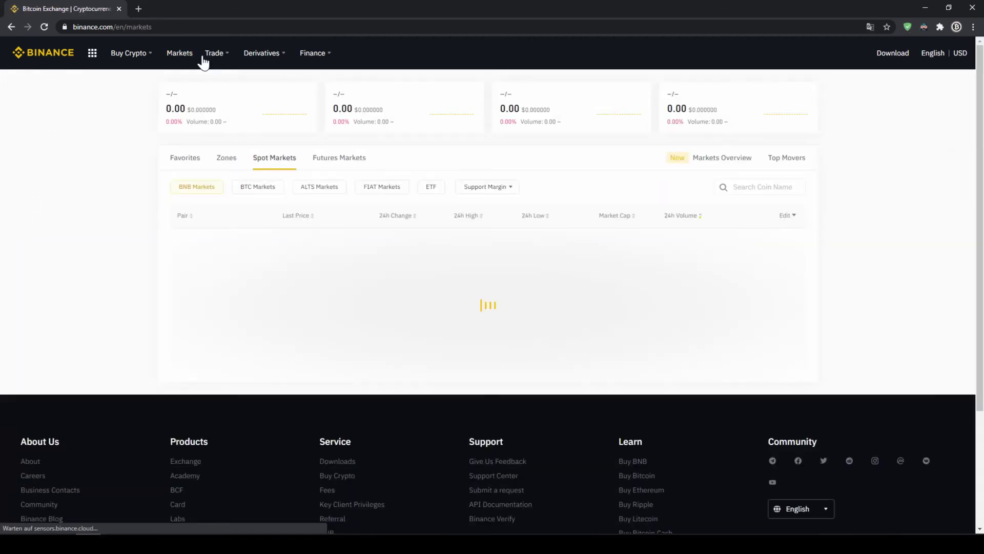
pyautogui.scroll(-3, 464, 307)
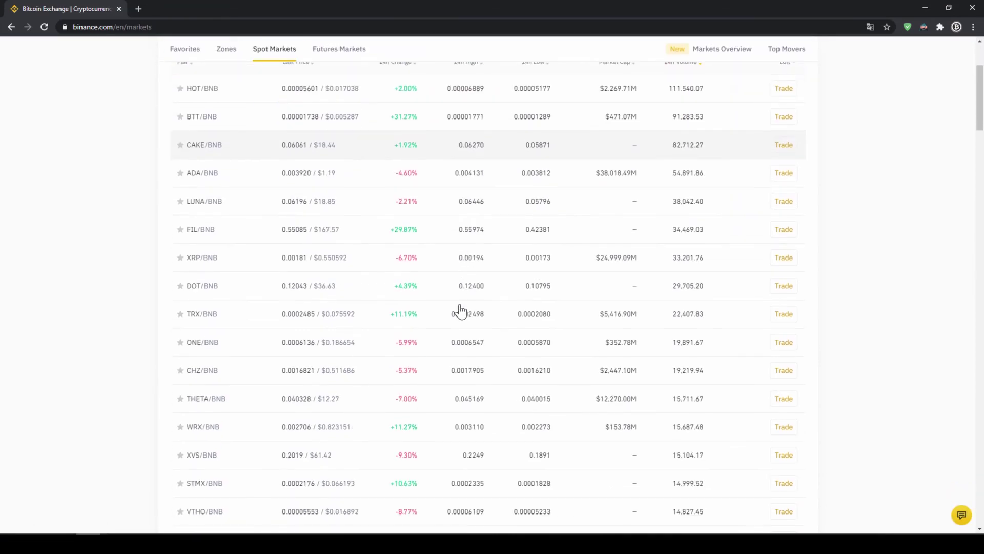
pyautogui.scroll(2, 497, 290)
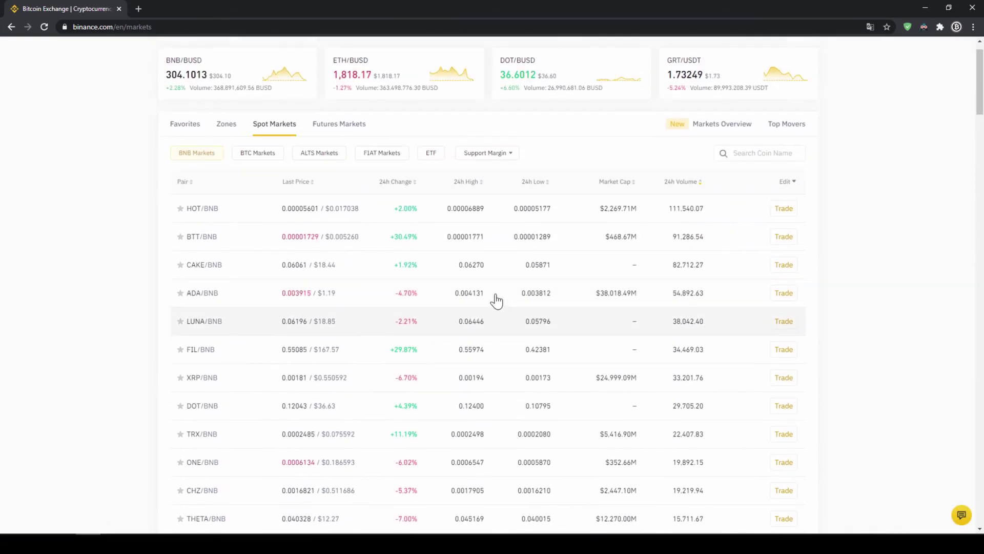
pyautogui.scroll(1, 497, 300)
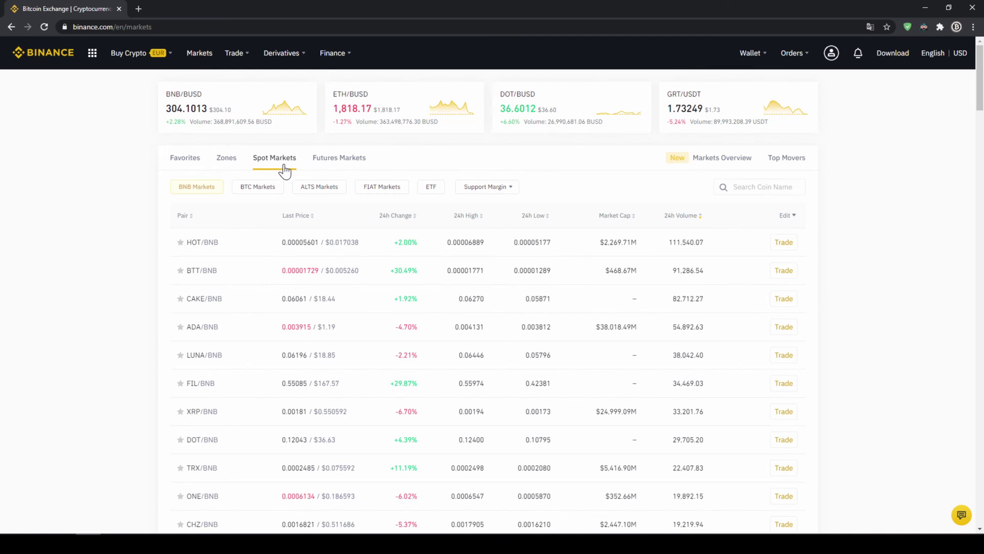
pyautogui.click(374, 191)
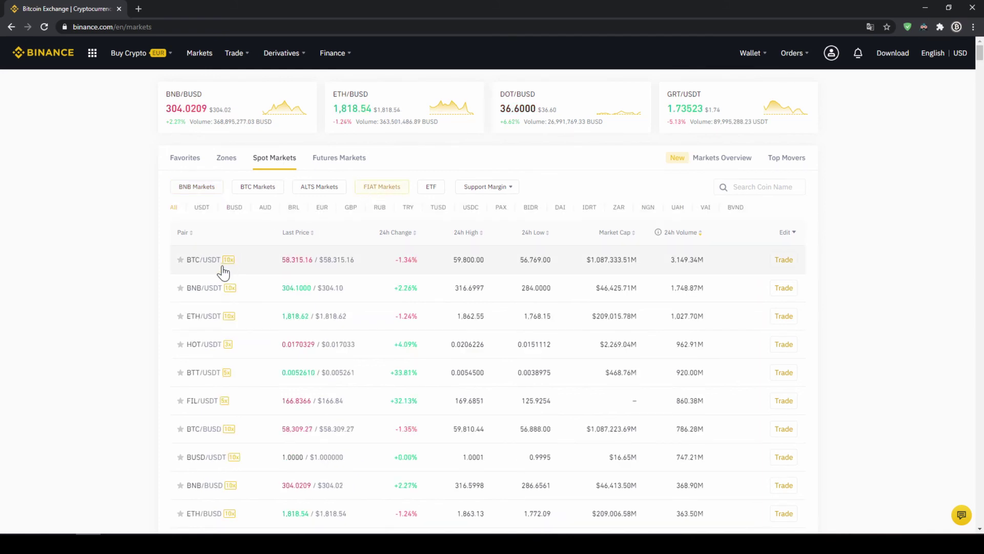
# Search the fiat markets for audiousdt and open the AUDIO/USDT trading pair
pyautogui.click(754, 187)
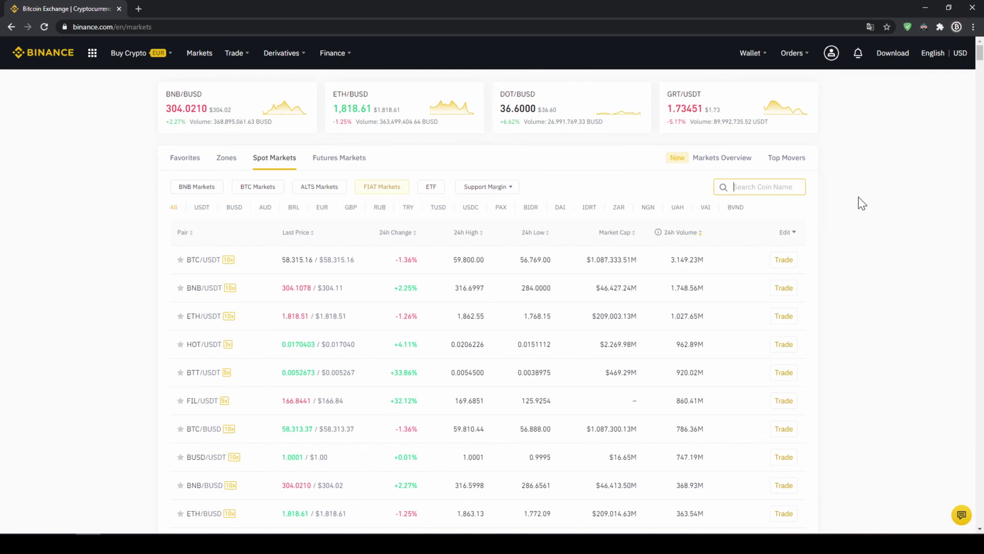
pyautogui.write('a')
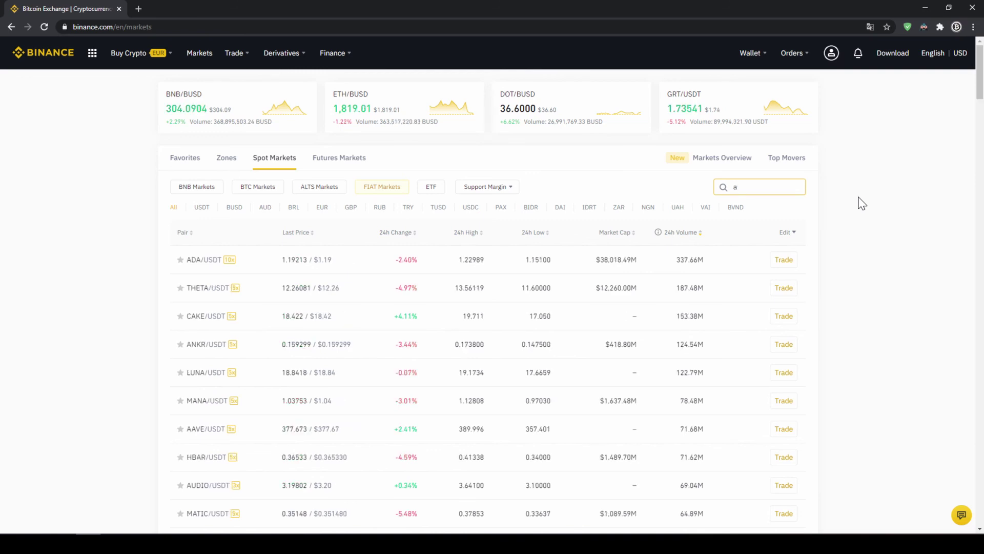
pyautogui.write('udiousd')
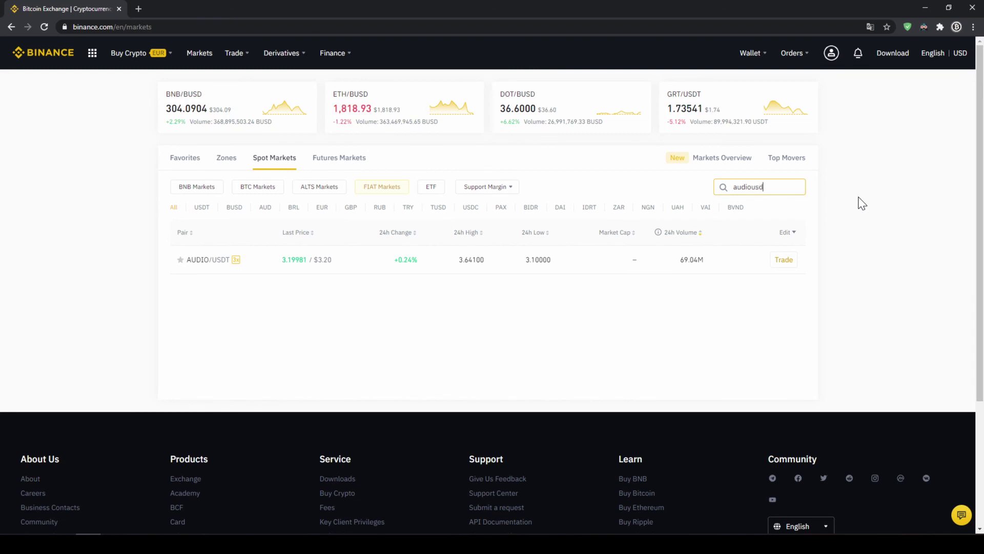
pyautogui.write('t')
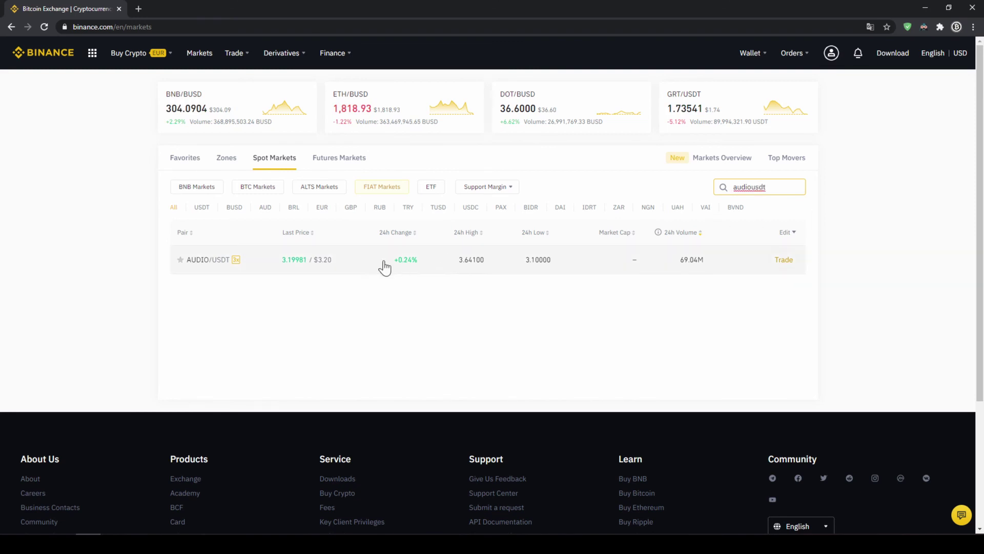
pyautogui.click(305, 261)
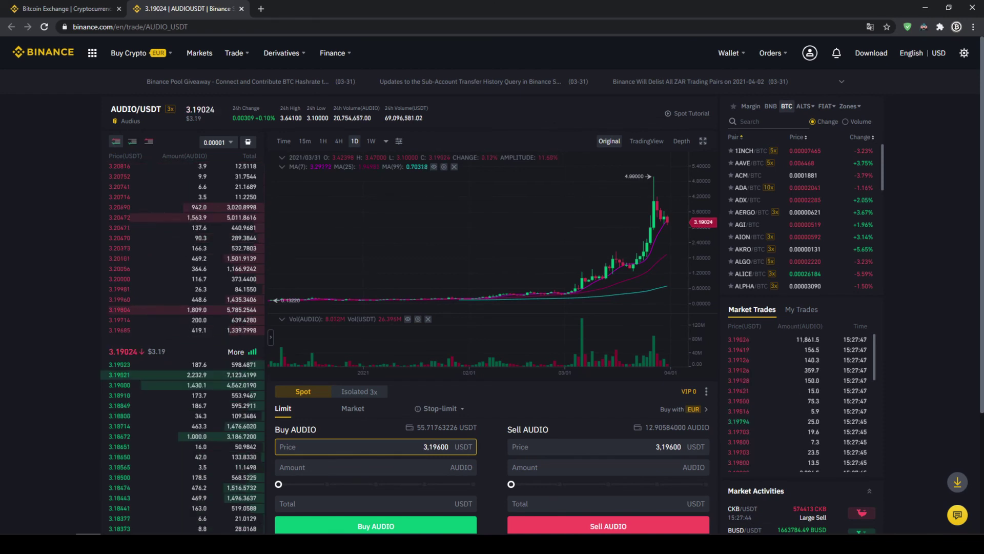
# Switch the AUDIO order form to a market order and keep Total in USDT as the buy quantity type
pyautogui.click(355, 414)
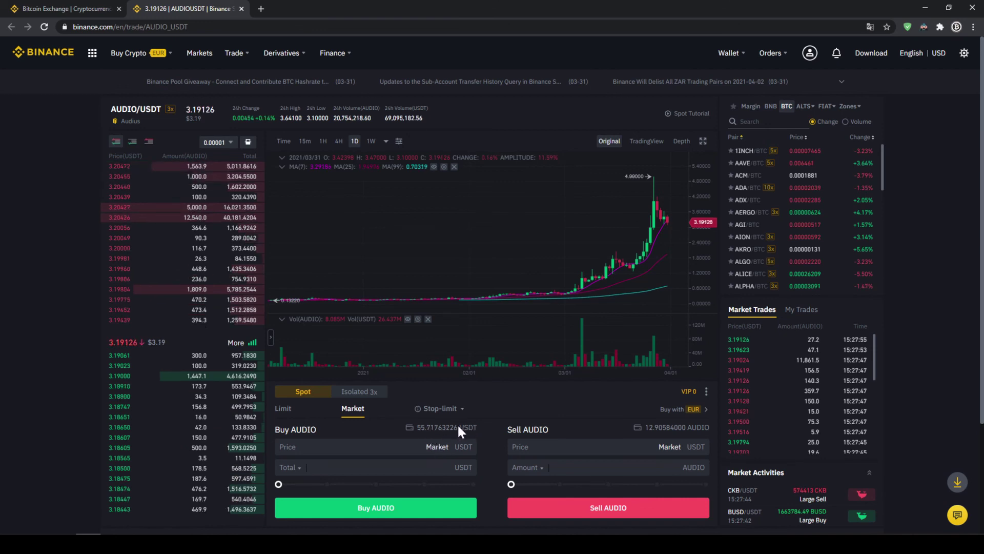
pyautogui.click(292, 467)
pyautogui.click(296, 505)
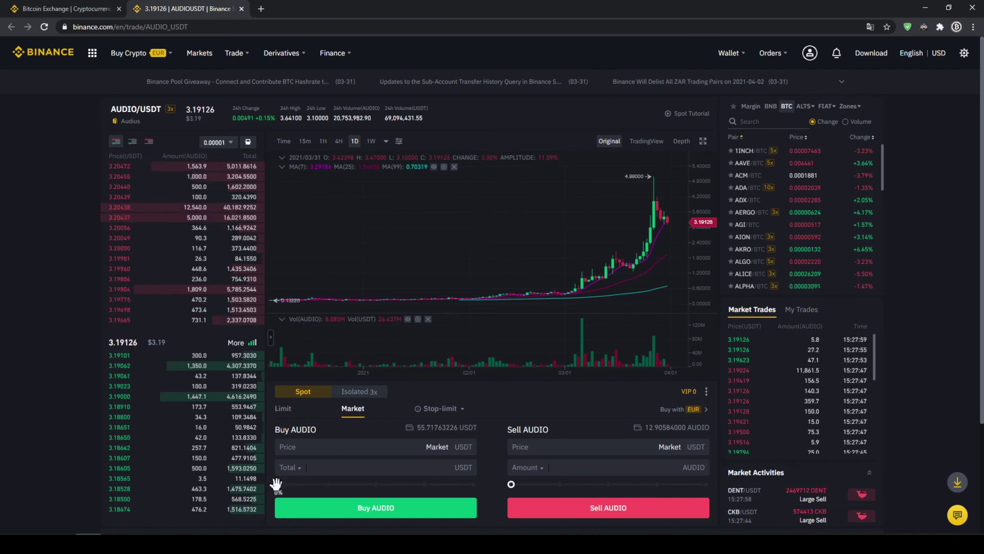
# Set the AUDIO market buy total to 100% of the available USDT balance
pyautogui.moveTo(278, 484); pyautogui.dragTo(405, 482)
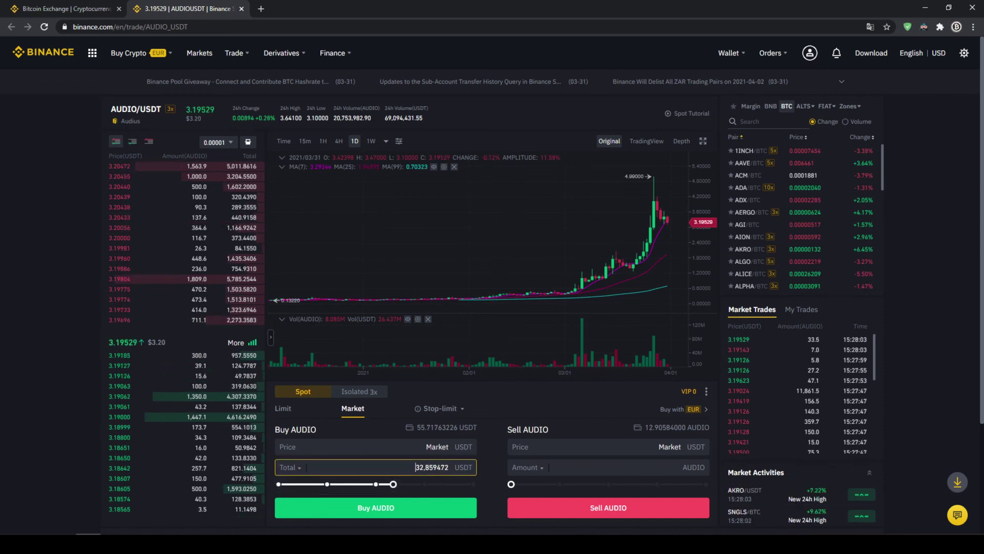
pyautogui.click(418, 467)
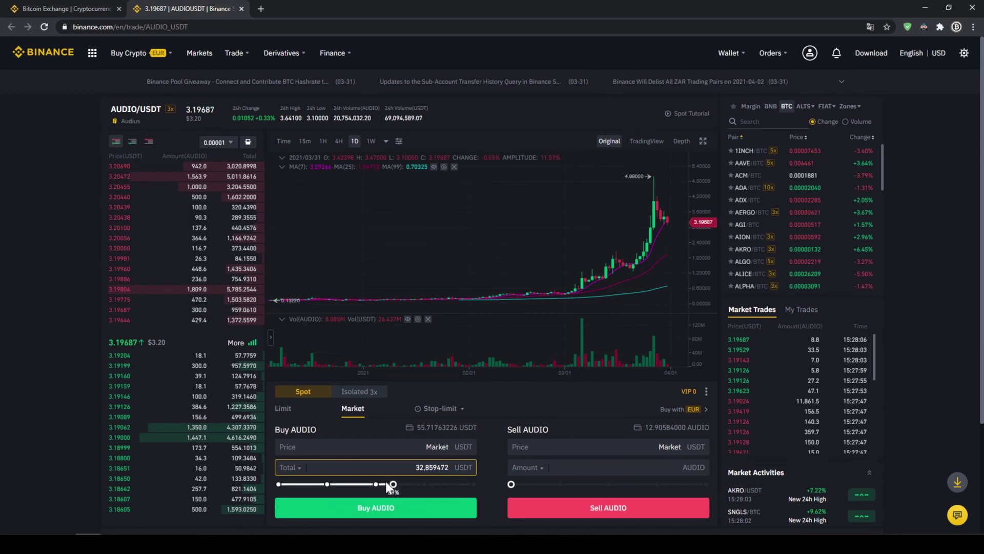
pyautogui.moveTo(390, 483); pyautogui.dragTo(477, 486)
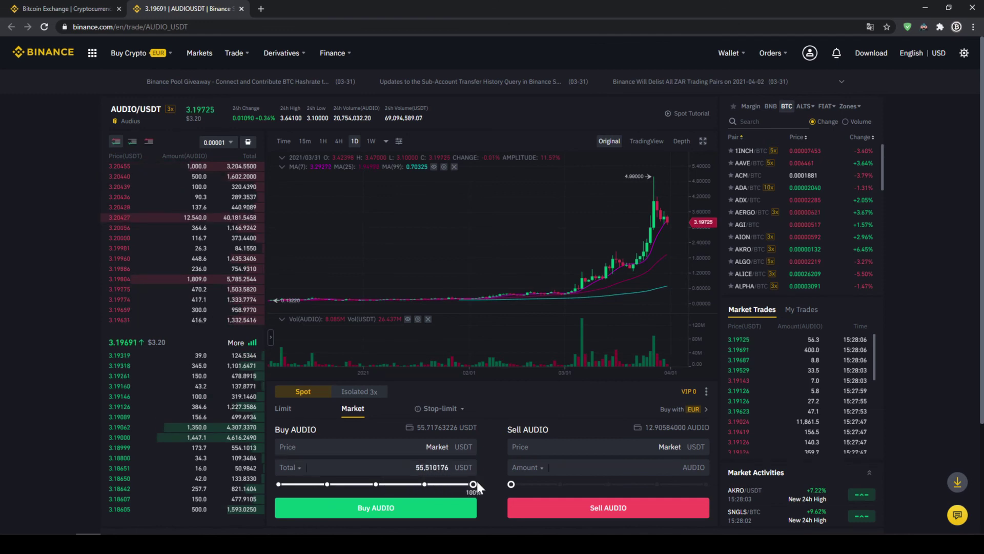